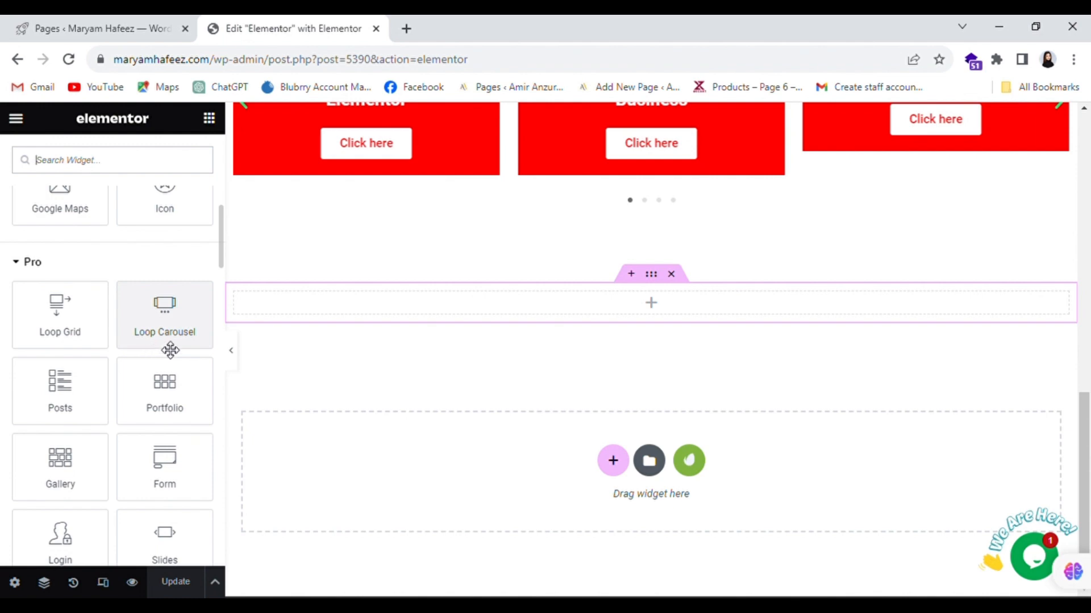
- Drop the Posts widget into the empty section below the carousel, showing six posts in a three-column grid
scroll(431, 277, "down", 5)
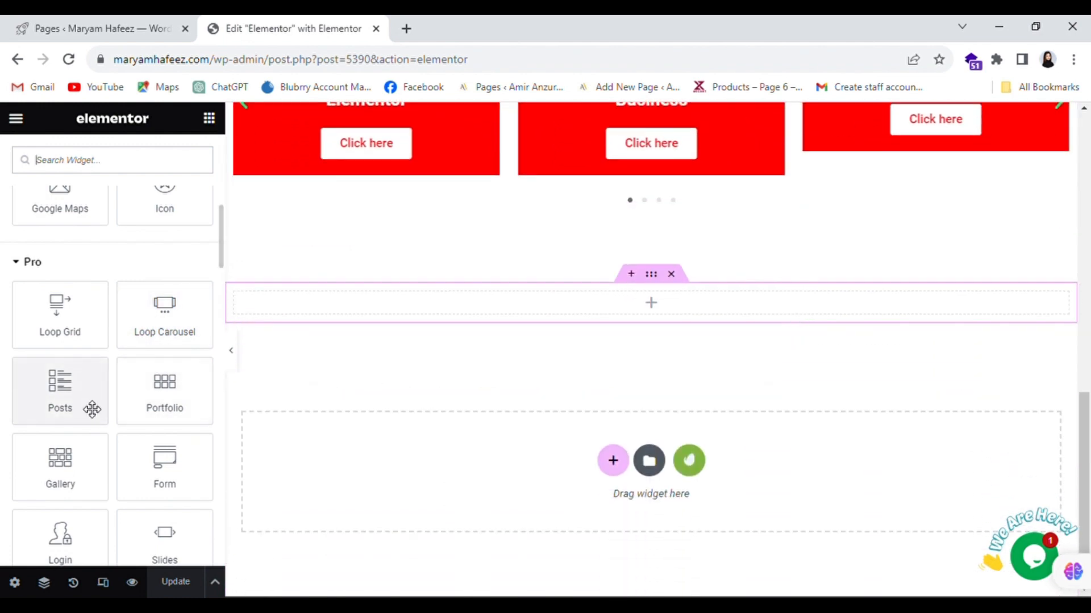
left_click_drag(54, 413, 356, 305)
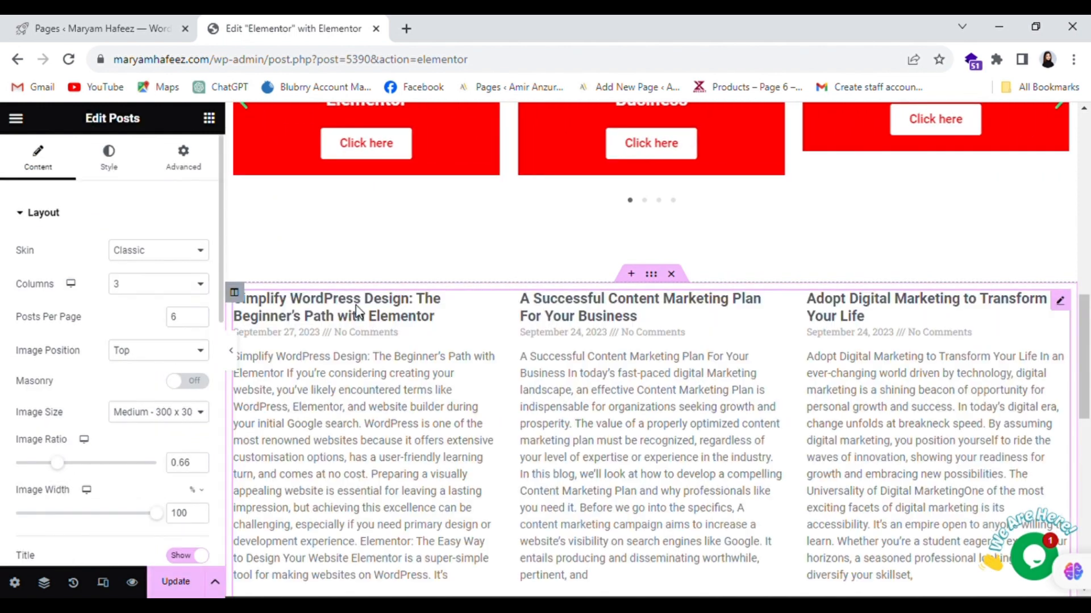
scroll(642, 398, "down", 2)
scroll(644, 401, "up", 2)
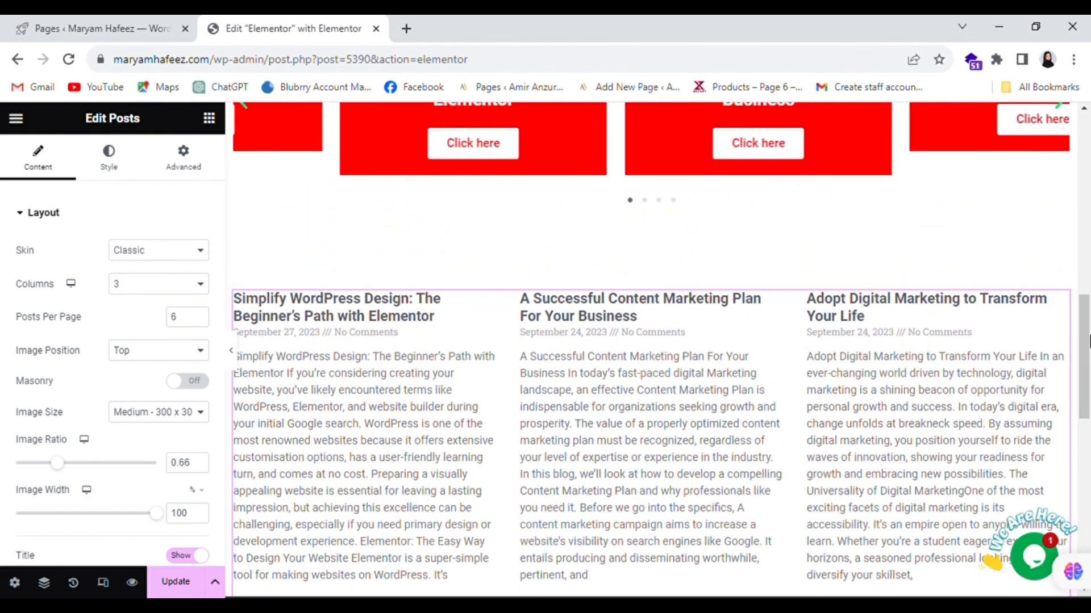
scroll(996, 340, "down", 2)
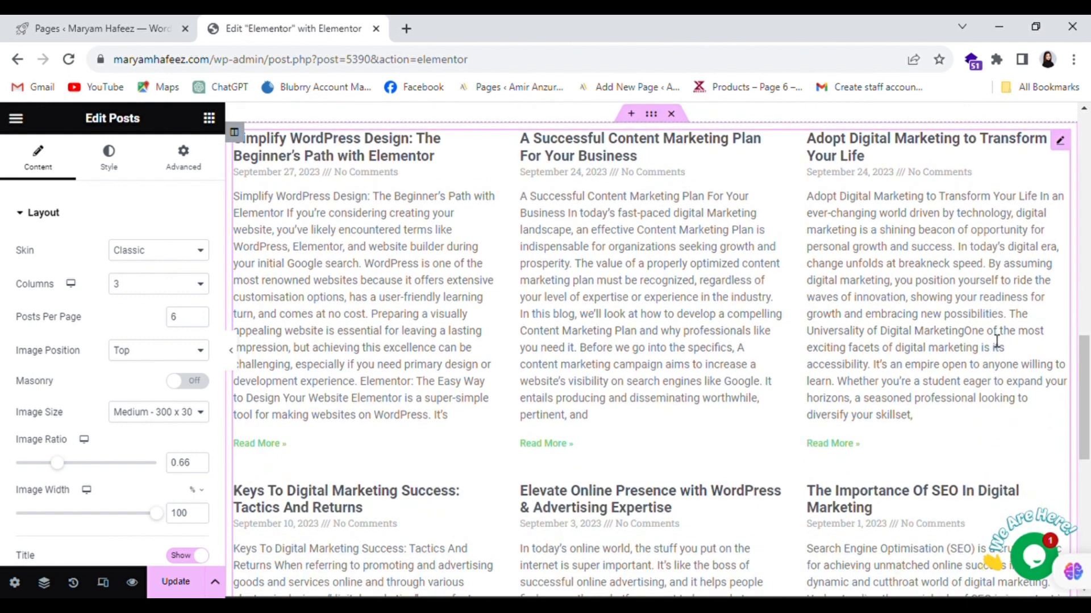
scroll(994, 340, "up", 1)
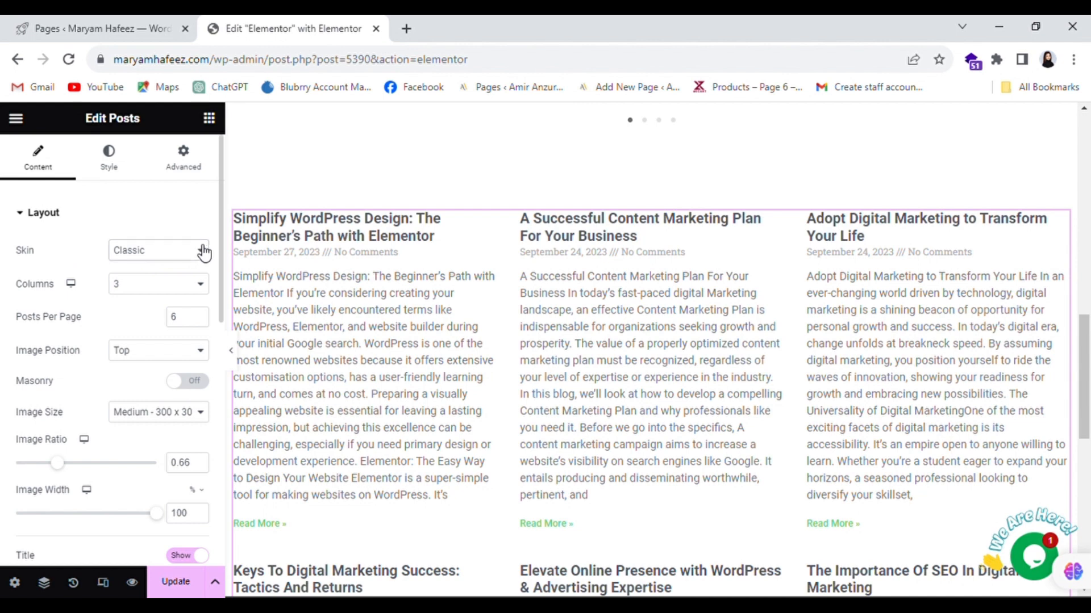
- Switch the Posts skin to Cards and keep 3 columns after trying 2
left_click(148, 282)
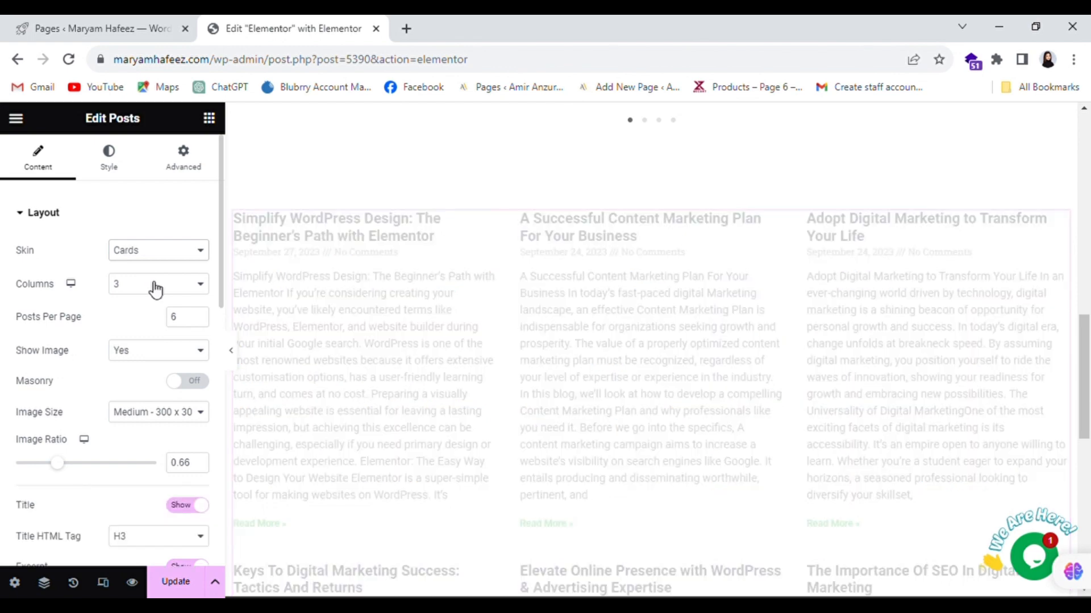
scroll(421, 253, "down", 2)
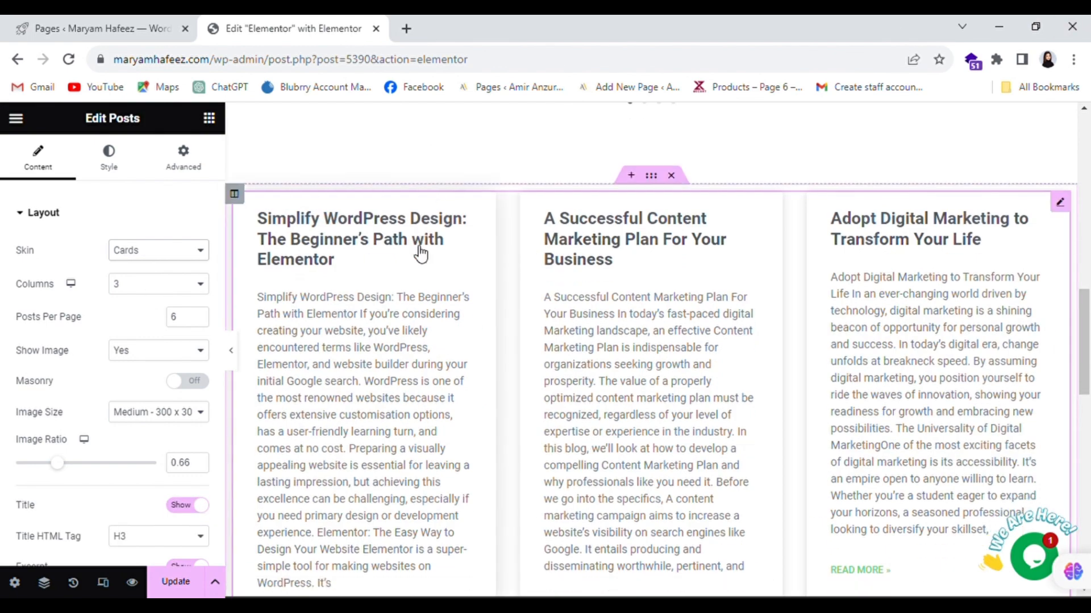
left_click(202, 287)
left_click(188, 311)
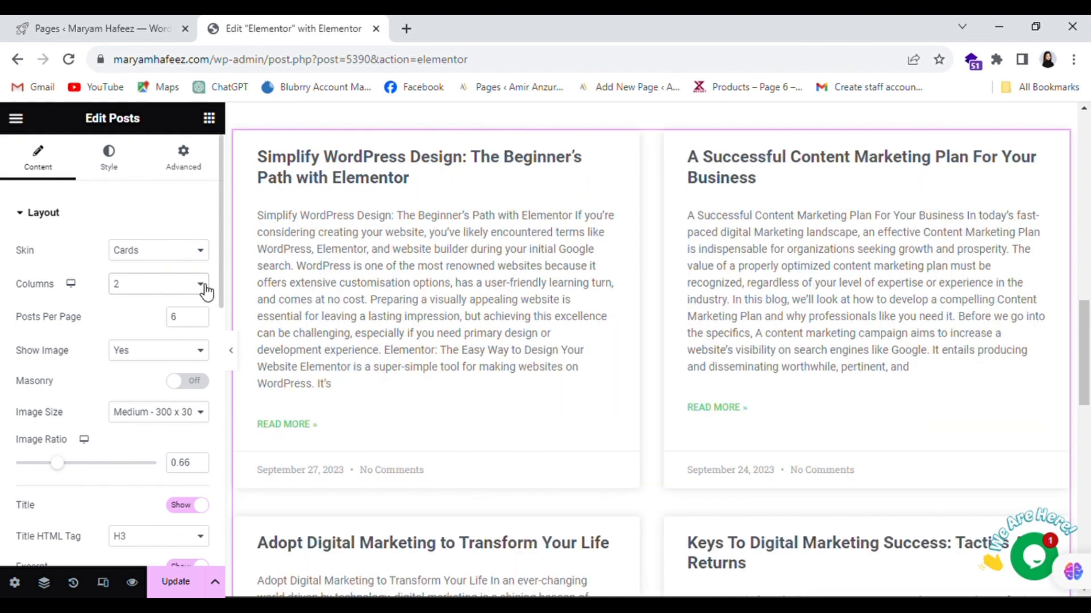
left_click(189, 327)
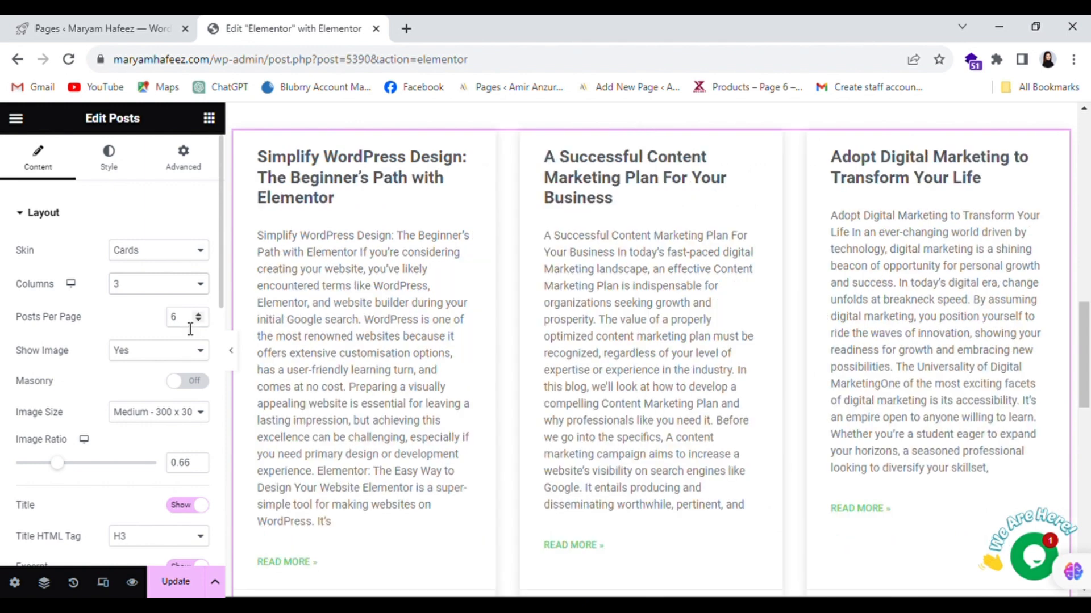
scroll(191, 329, "down", 2)
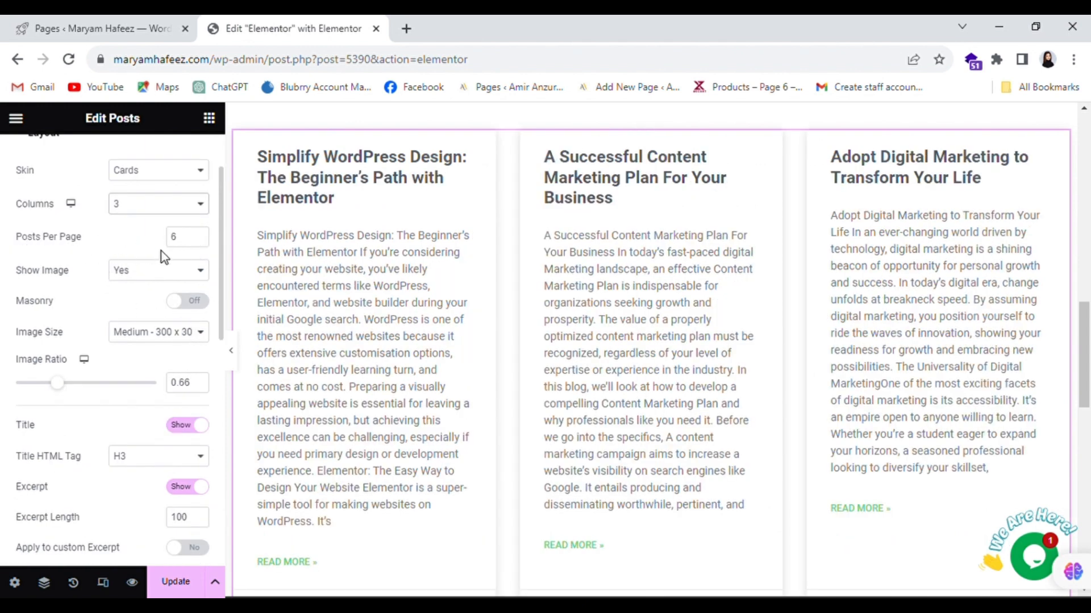
scroll(497, 267, "down", 10)
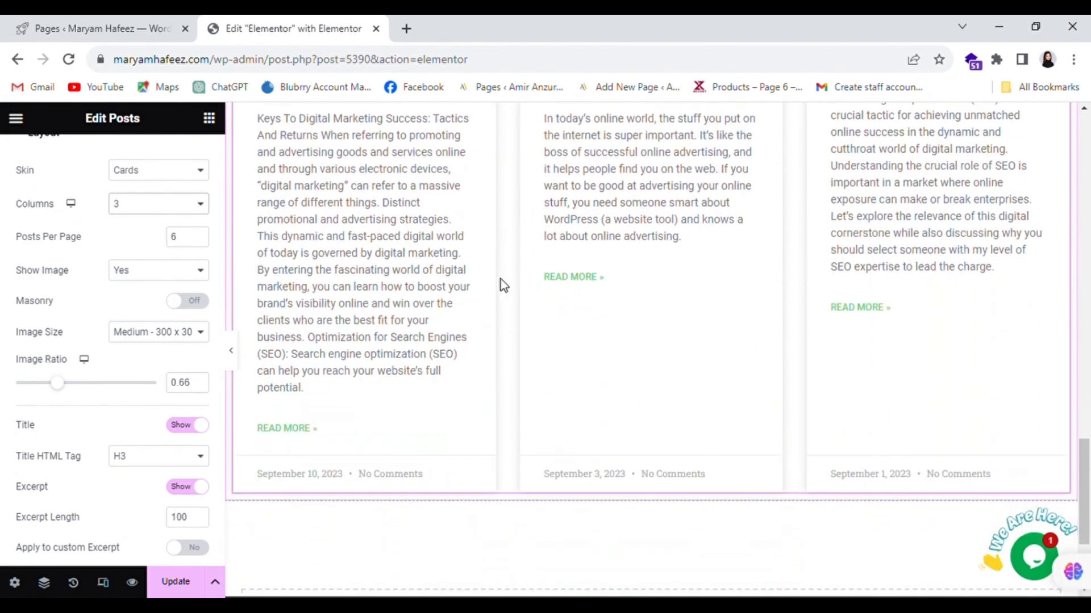
scroll(803, 454, "up", 8)
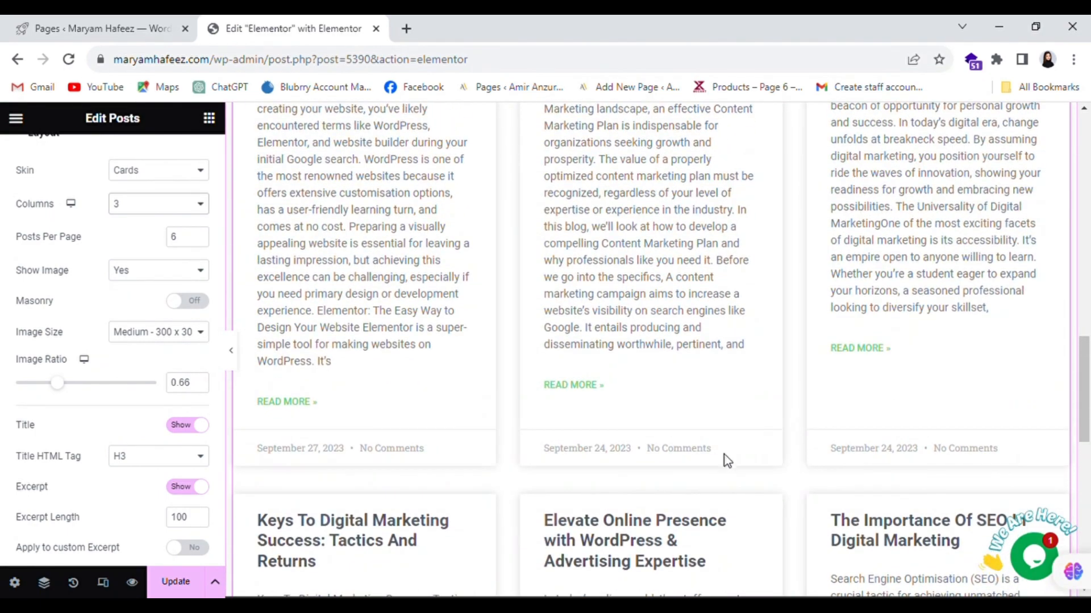
scroll(433, 357, "up", 4)
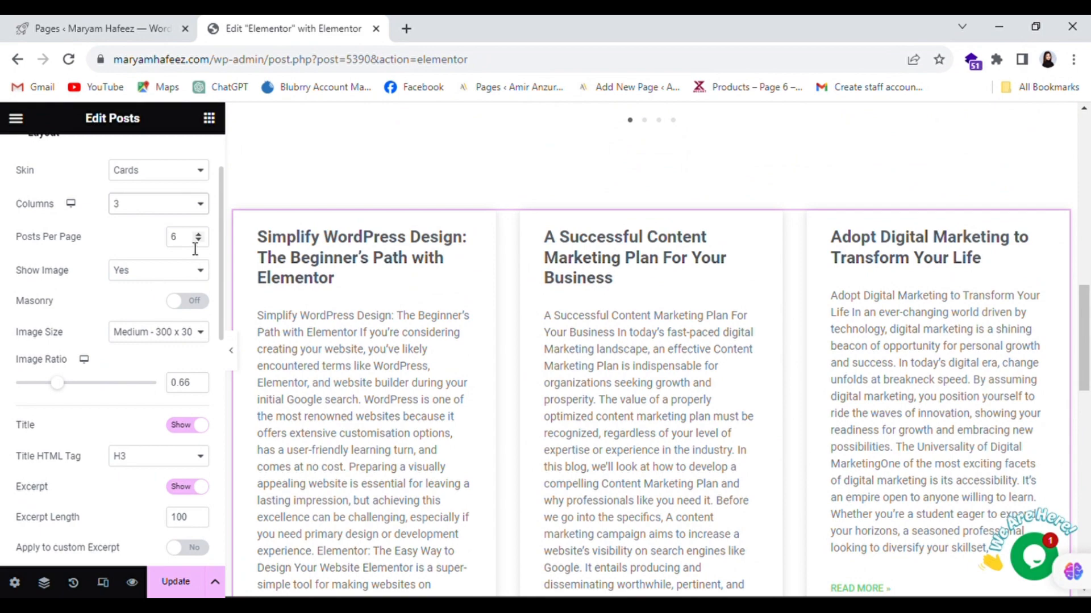
- Change Posts Per Page from 6 to 3 so only one row of cards shows
double_click(178, 240)
type("3")
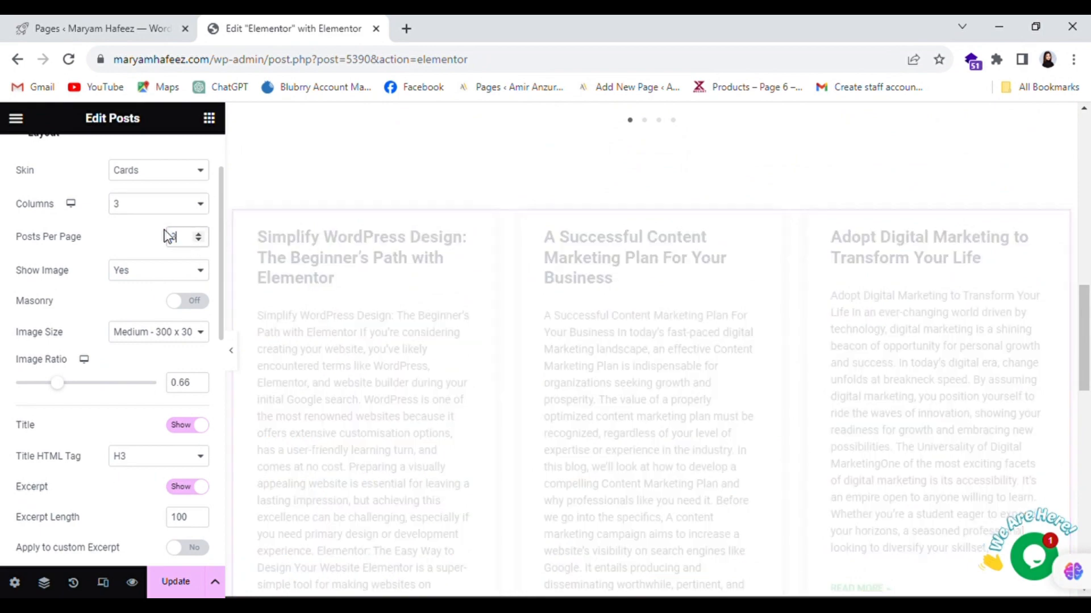
scroll(627, 343, "down", 4)
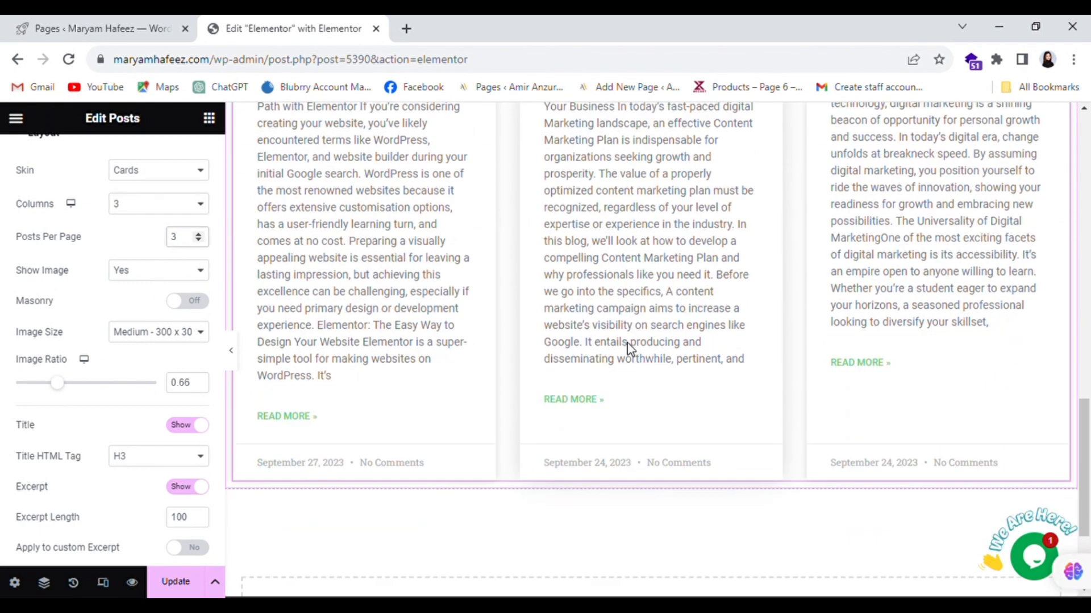
scroll(635, 350, "up", 3)
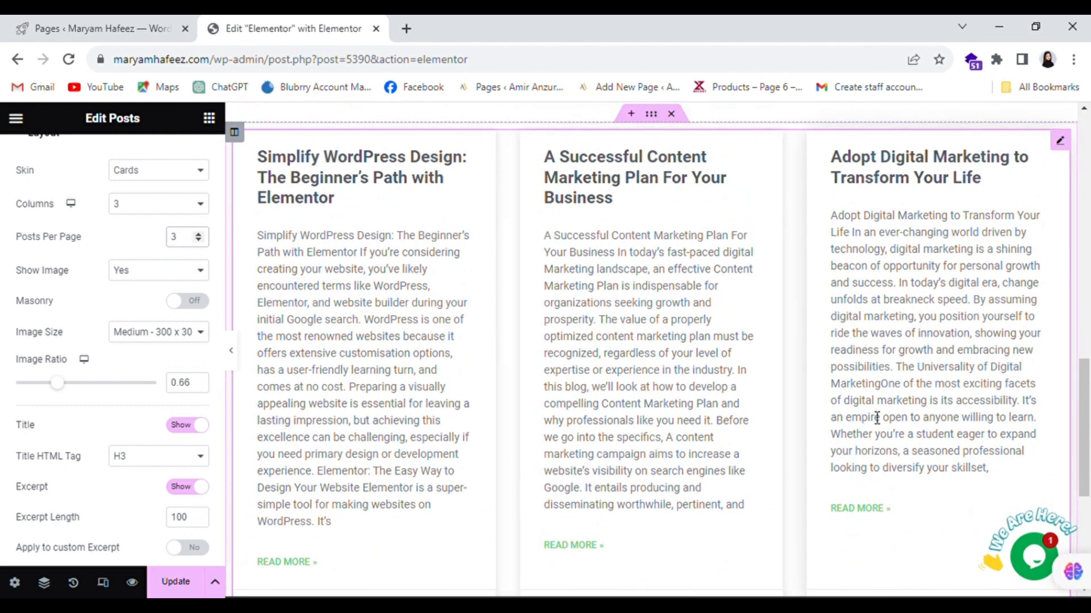
scroll(852, 416, "up", 1)
scroll(830, 414, "up", 1)
scroll(830, 414, "down", 1)
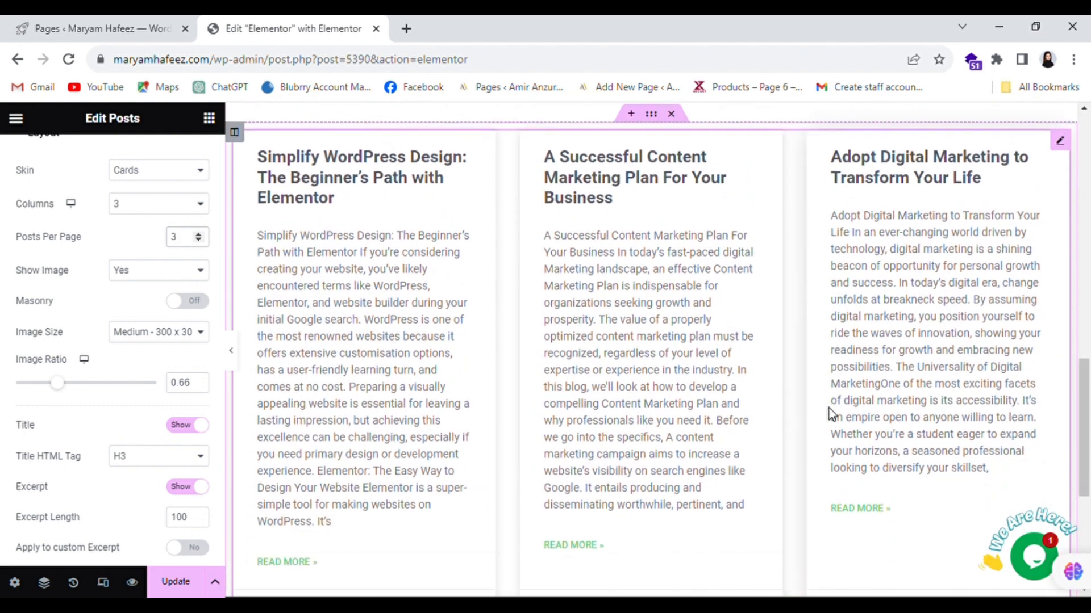
left_click(208, 271)
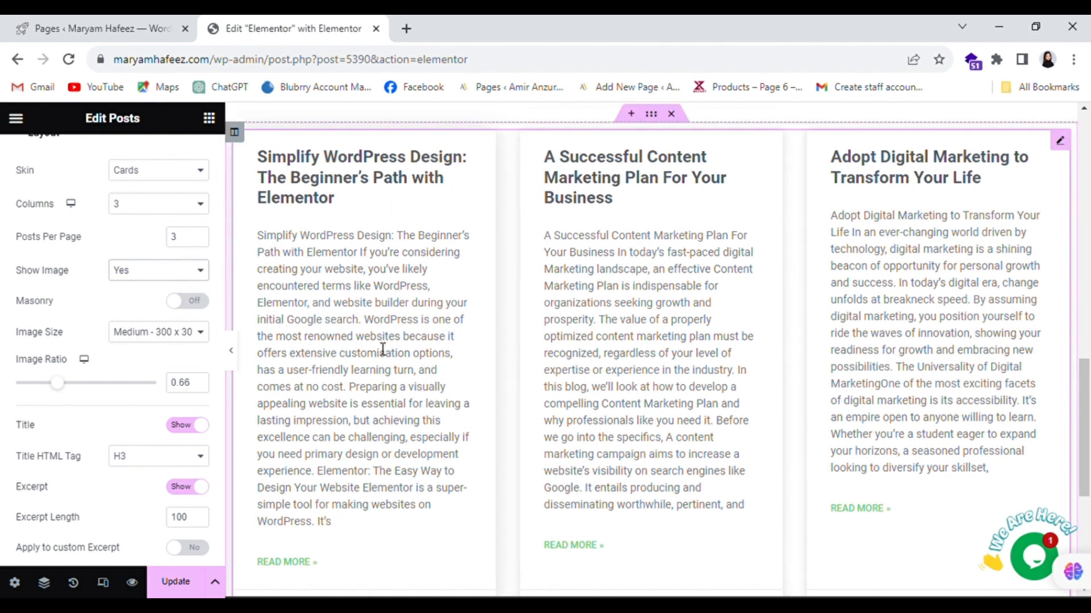
scroll(125, 382, "down", 2)
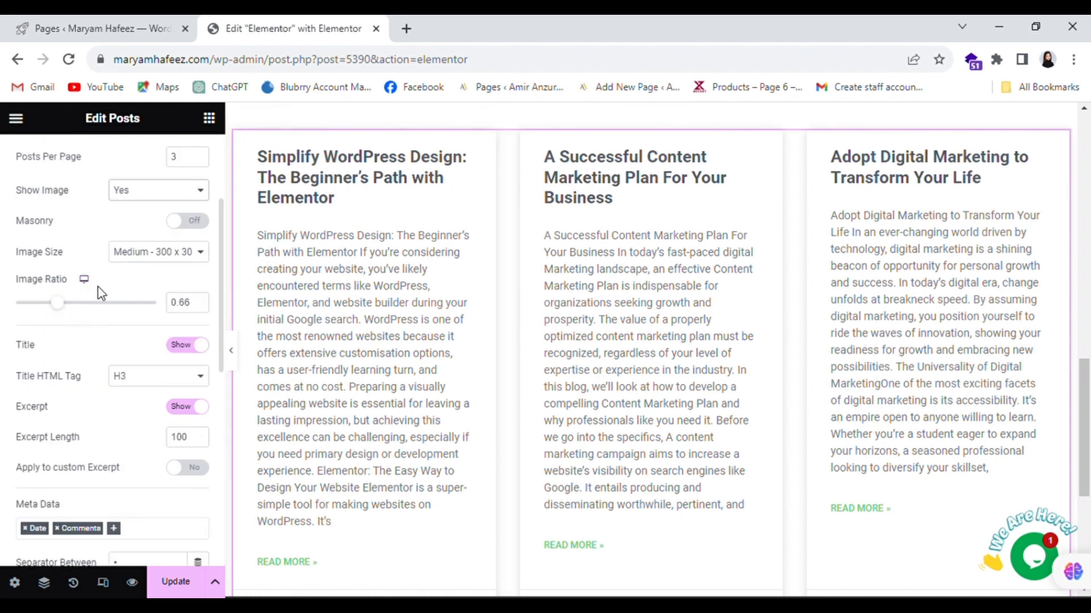
scroll(59, 311, "down", 2)
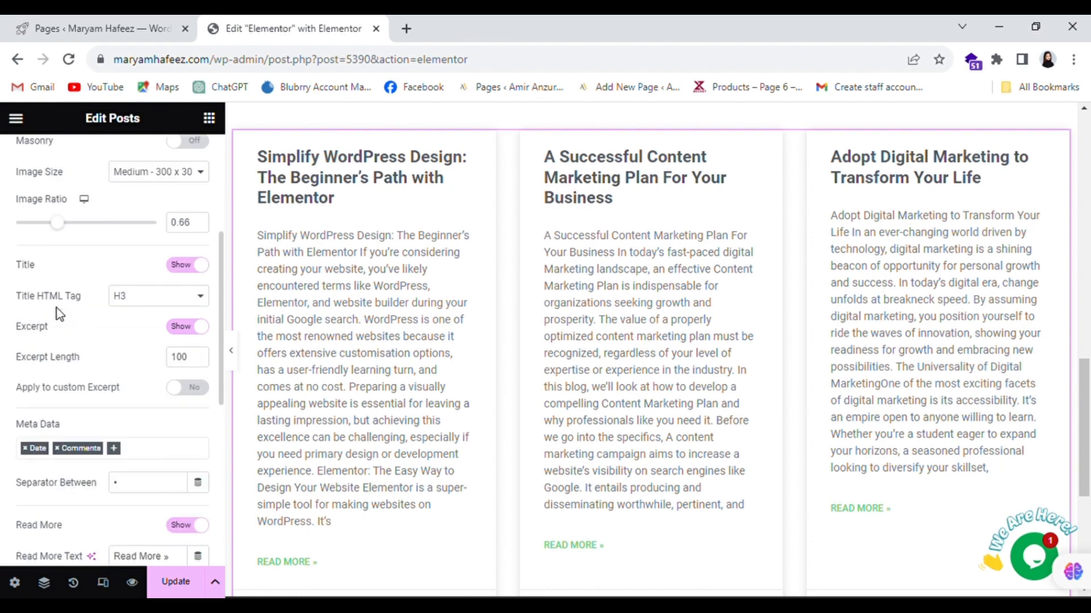
scroll(84, 271, "down", 2)
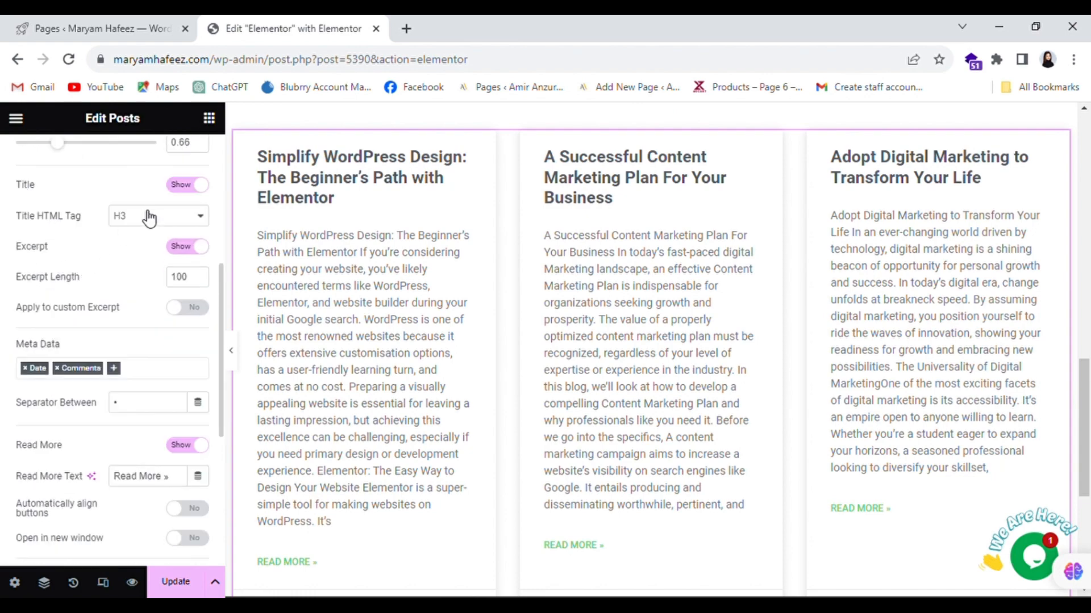
left_click(171, 178)
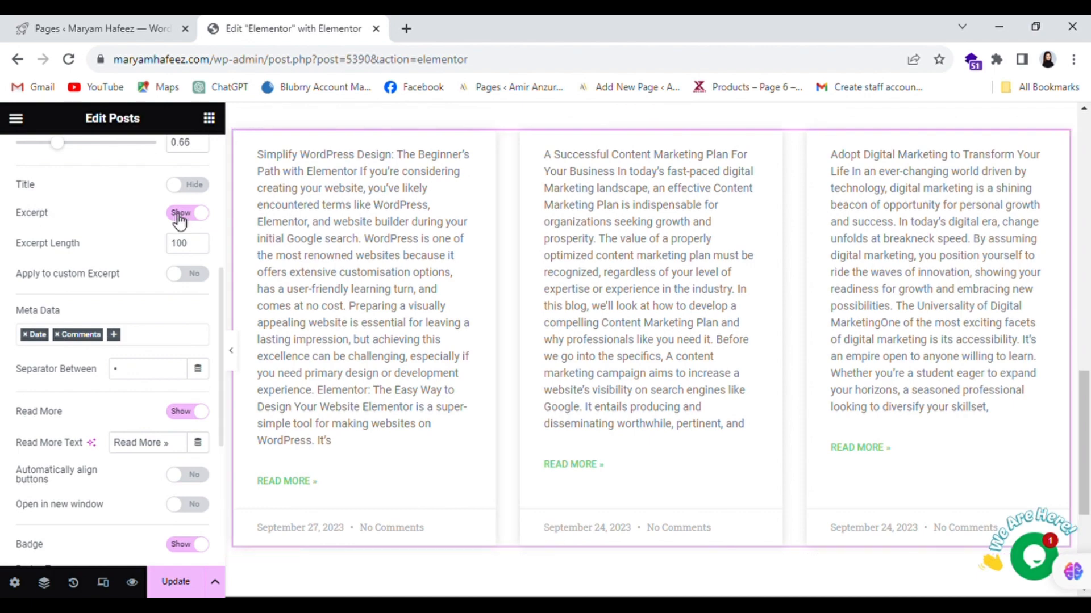
left_click(197, 191)
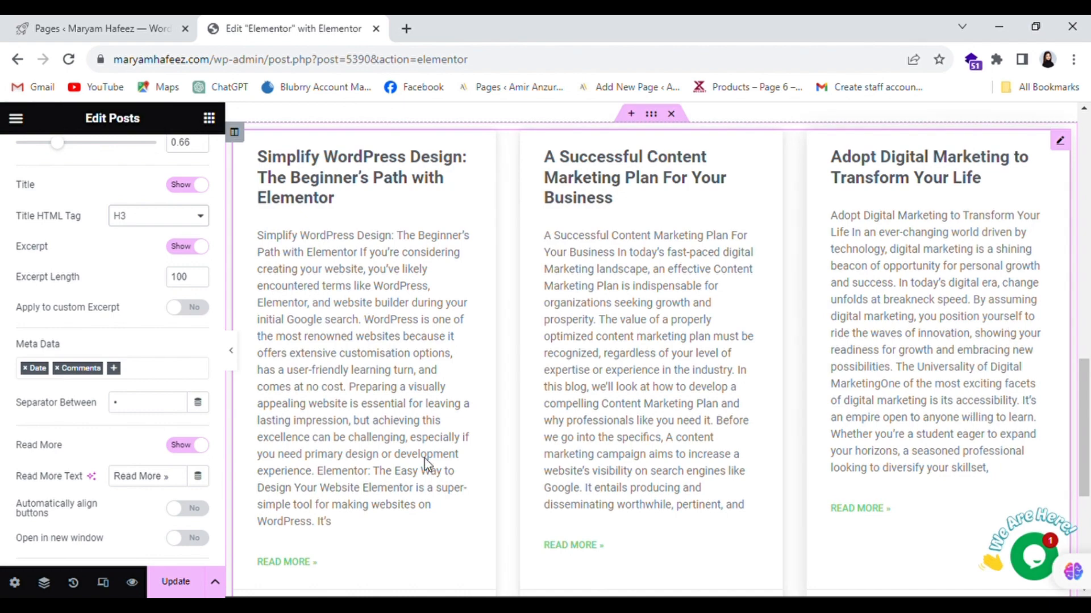
left_click(190, 249)
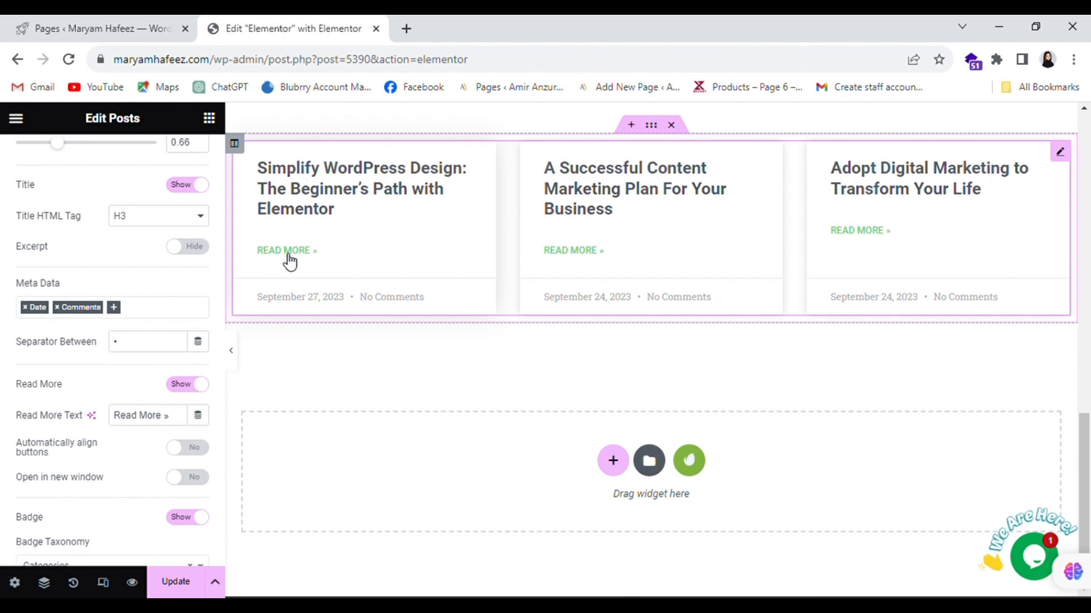
left_click(191, 248)
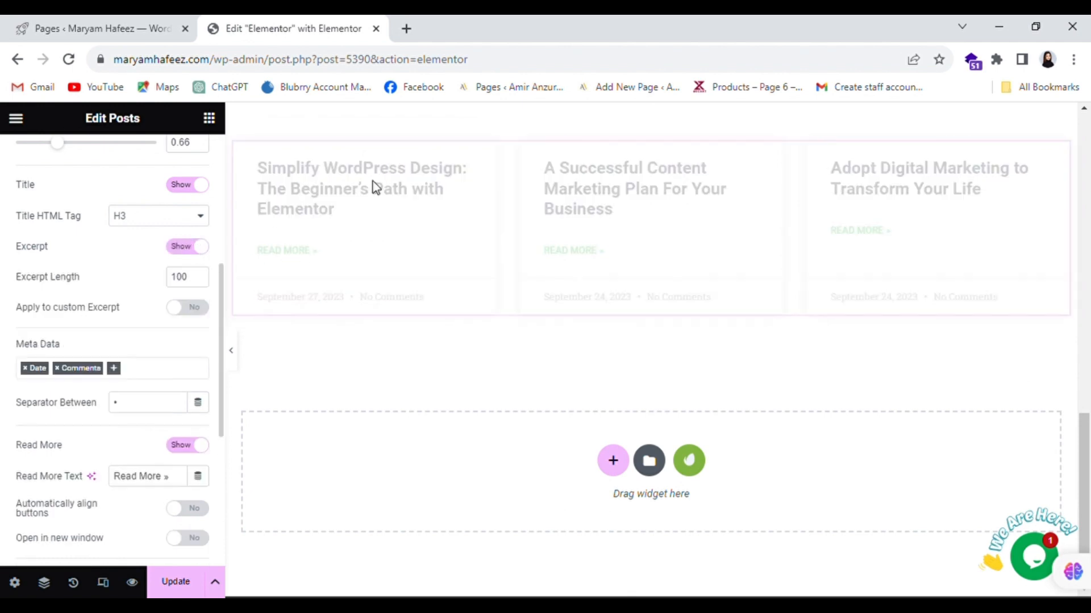
scroll(439, 292, "down", 1)
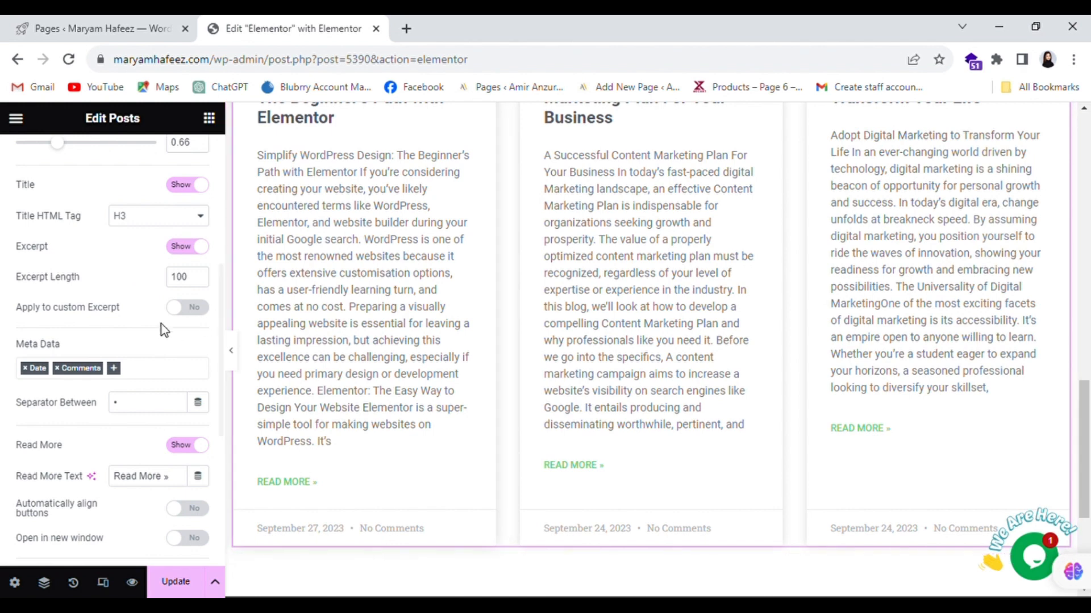
scroll(148, 332, "down", 2)
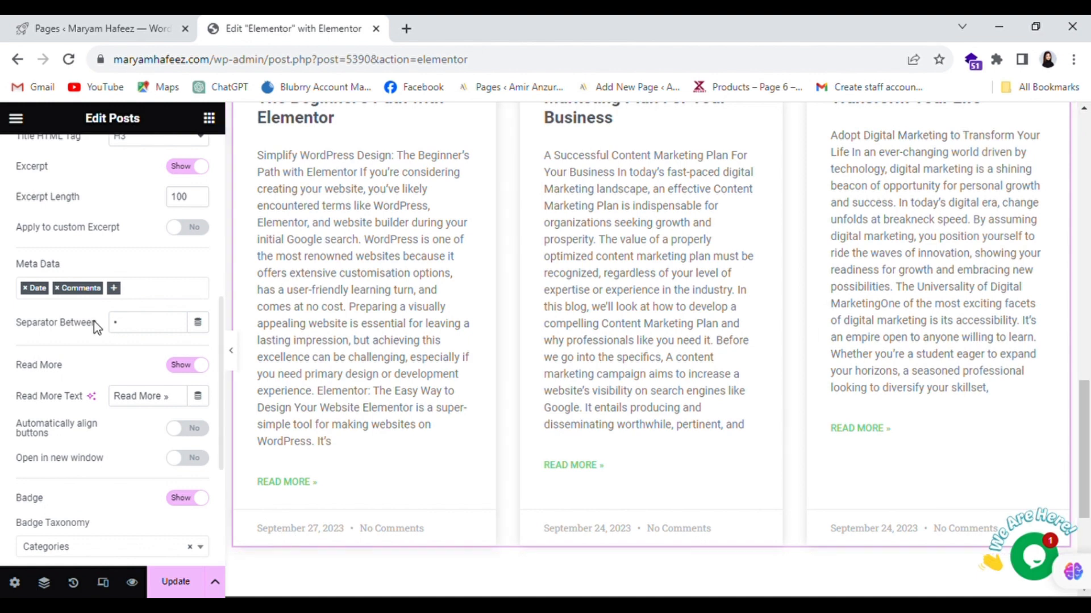
- Keep the meta data to date and comments, removing the Time item
left_click(114, 289)
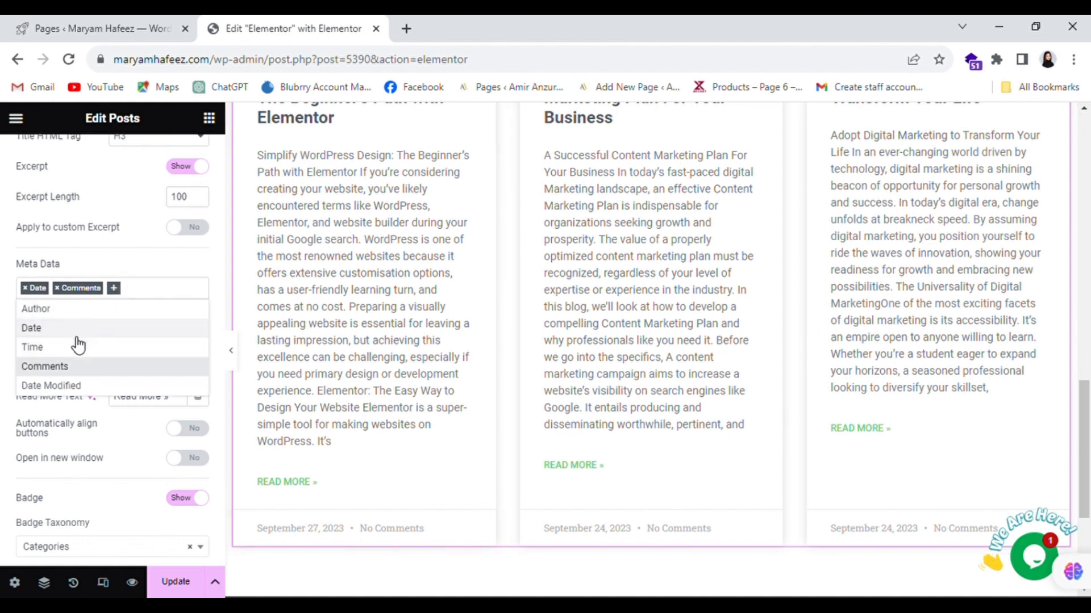
left_click(47, 350)
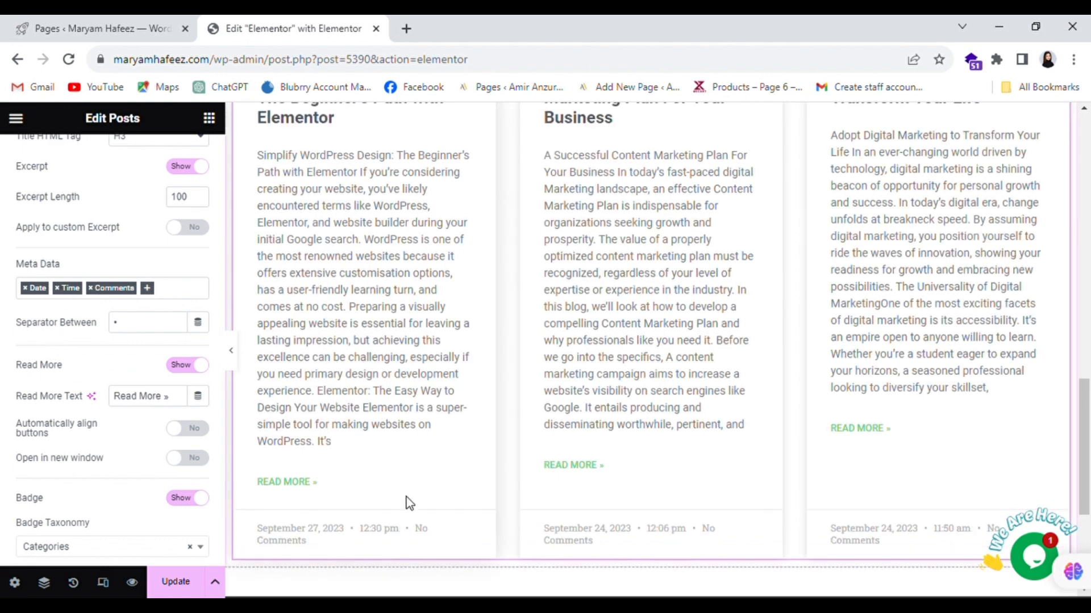
left_click(58, 288)
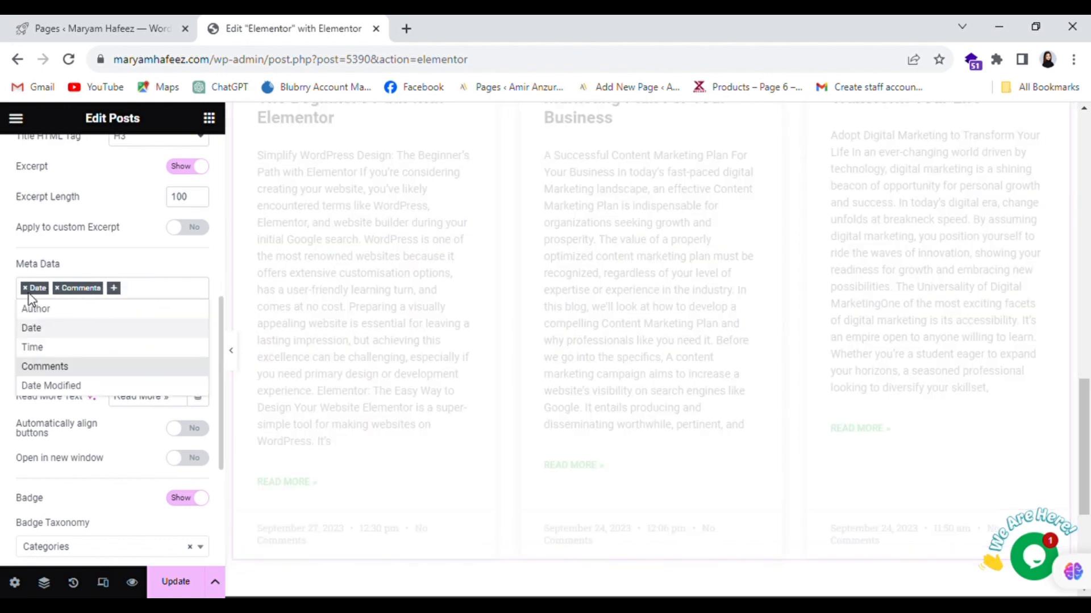
left_click(138, 289)
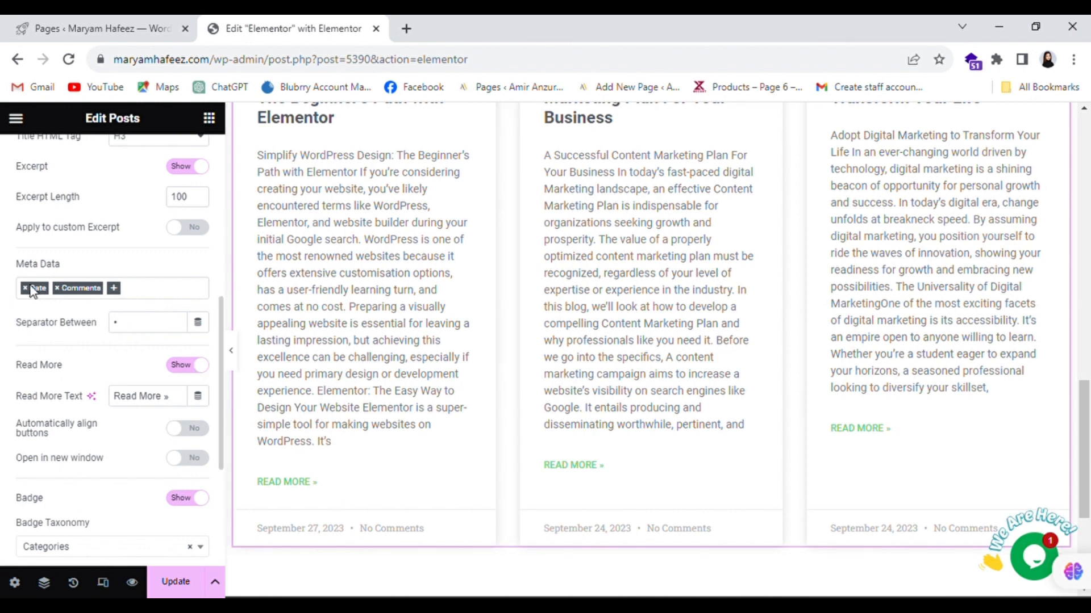
- Replace the meta Separator Between value • with |
double_click(120, 325)
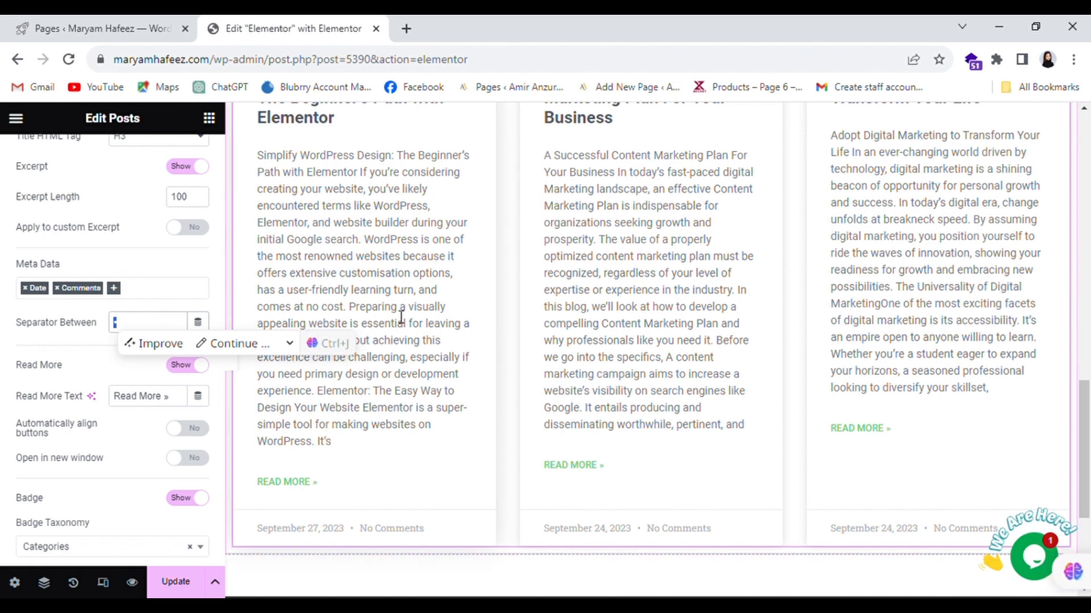
type("|")
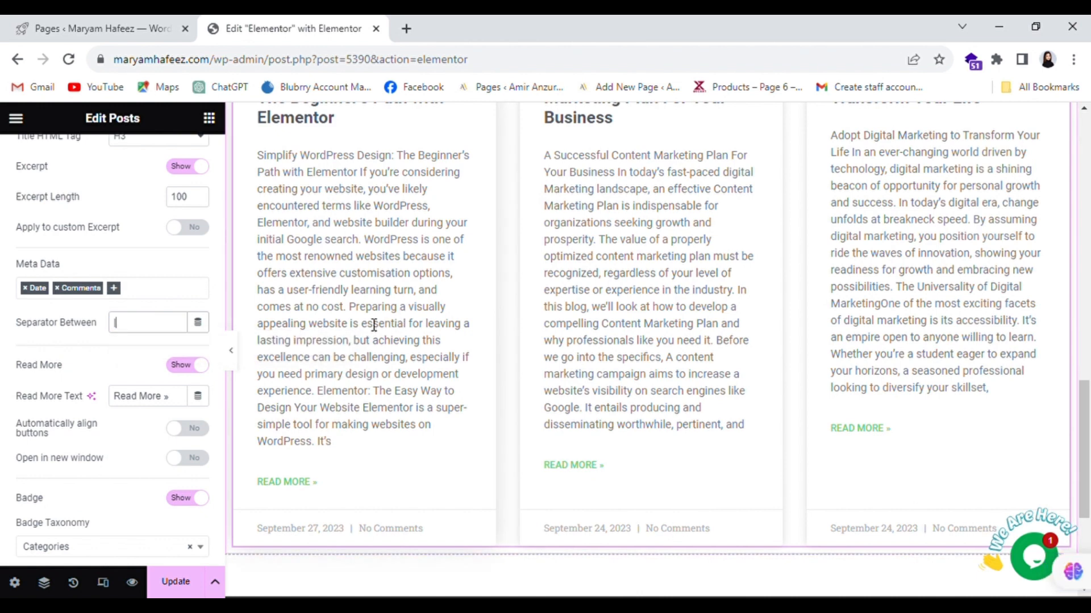
left_click(158, 296)
left_click(175, 262)
scroll(161, 343, "down", 2)
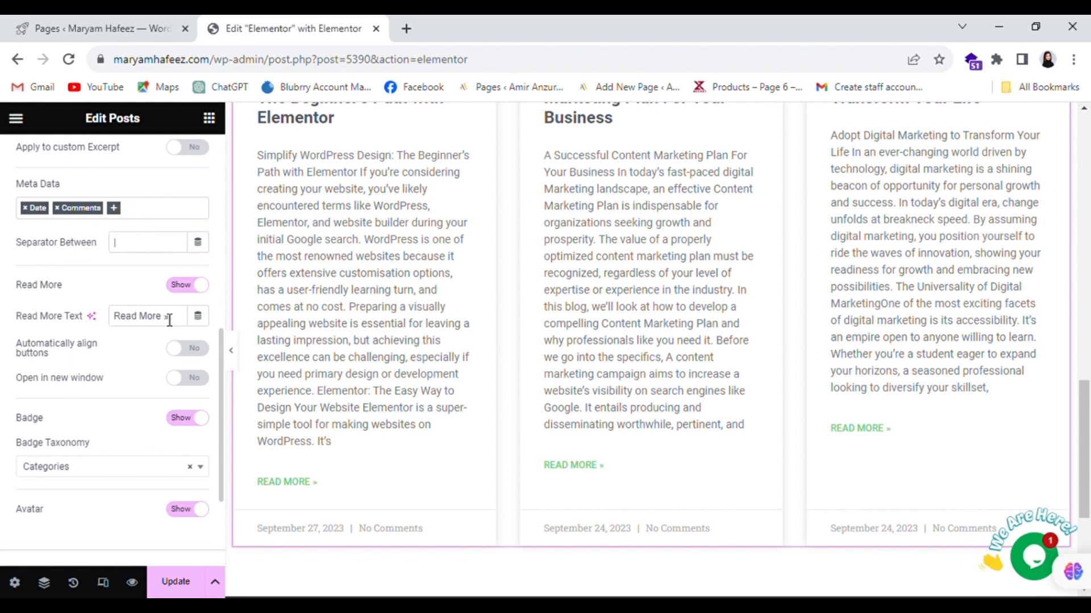
- Leave the READ MORE » text as is and set read-more links to open in a new window
left_click_drag(169, 322, 113, 318)
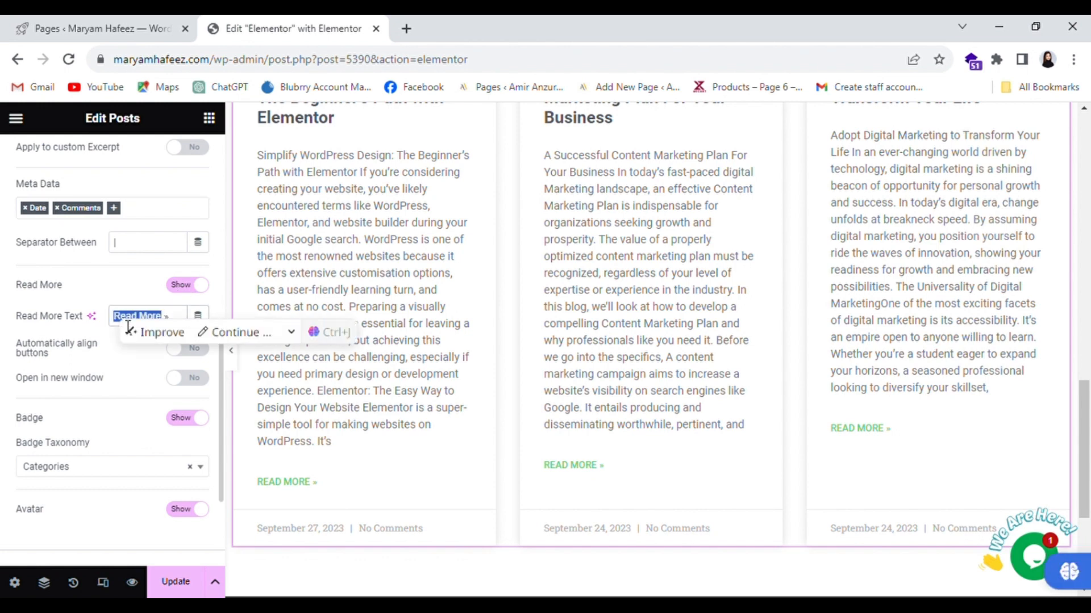
left_click(136, 296)
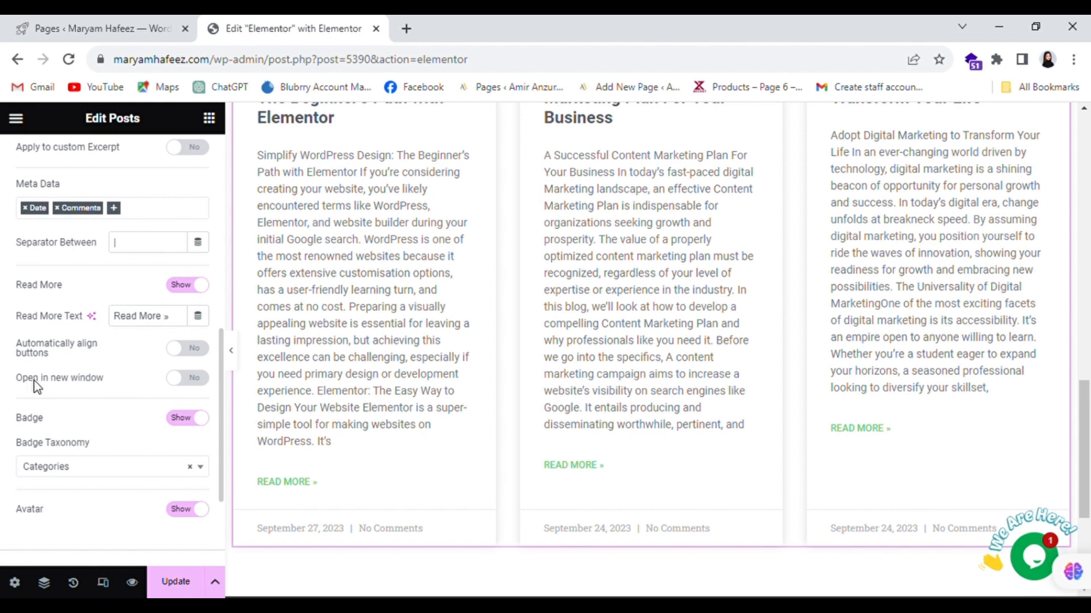
left_click(204, 380)
scroll(93, 417, "down", 2)
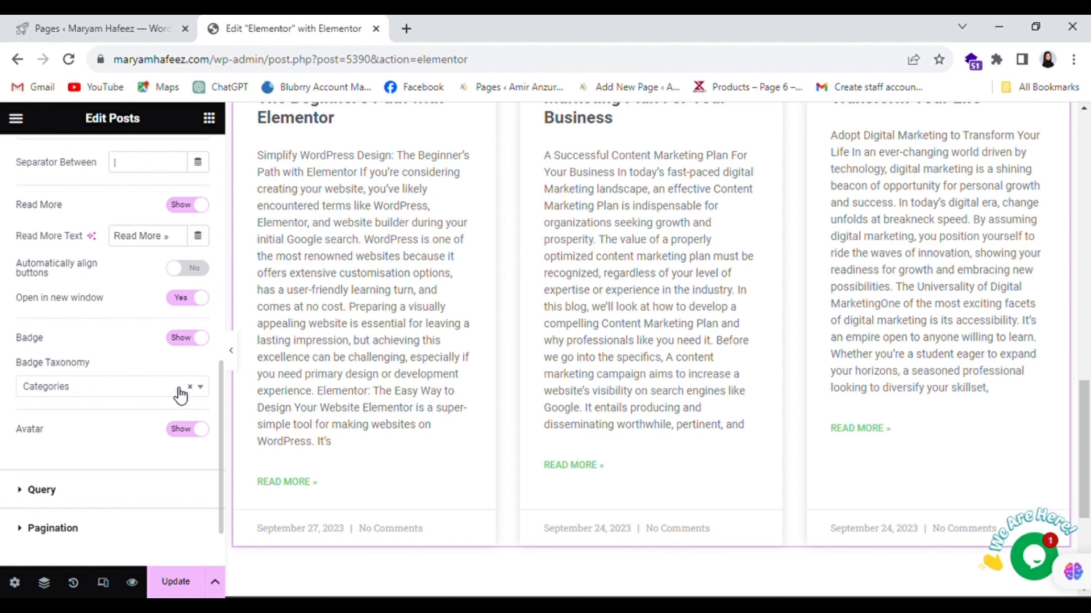
scroll(392, 321, "up", 1)
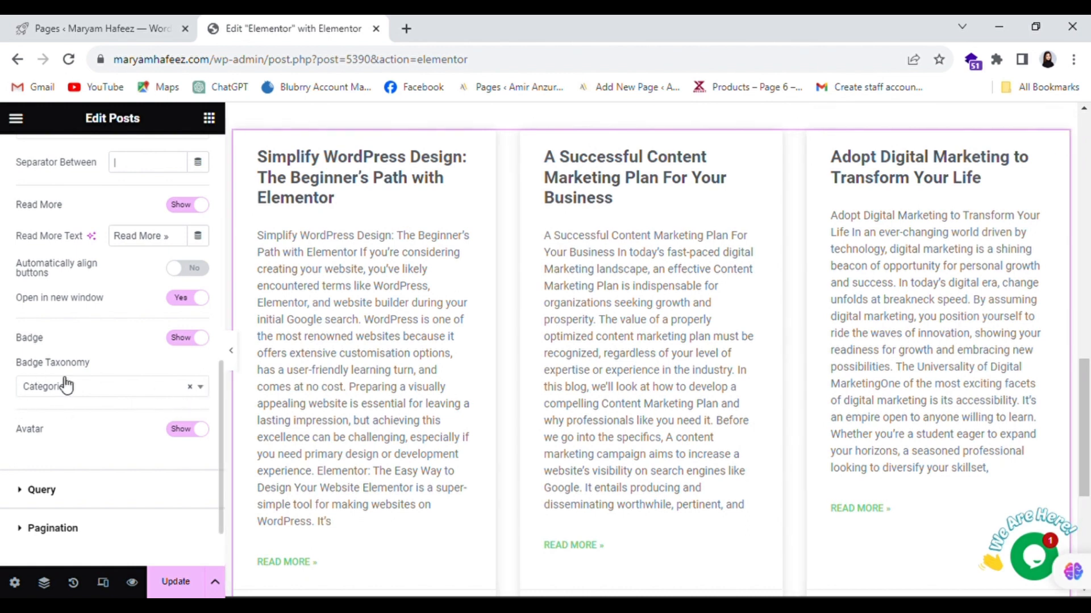
scroll(77, 408, "down", 2)
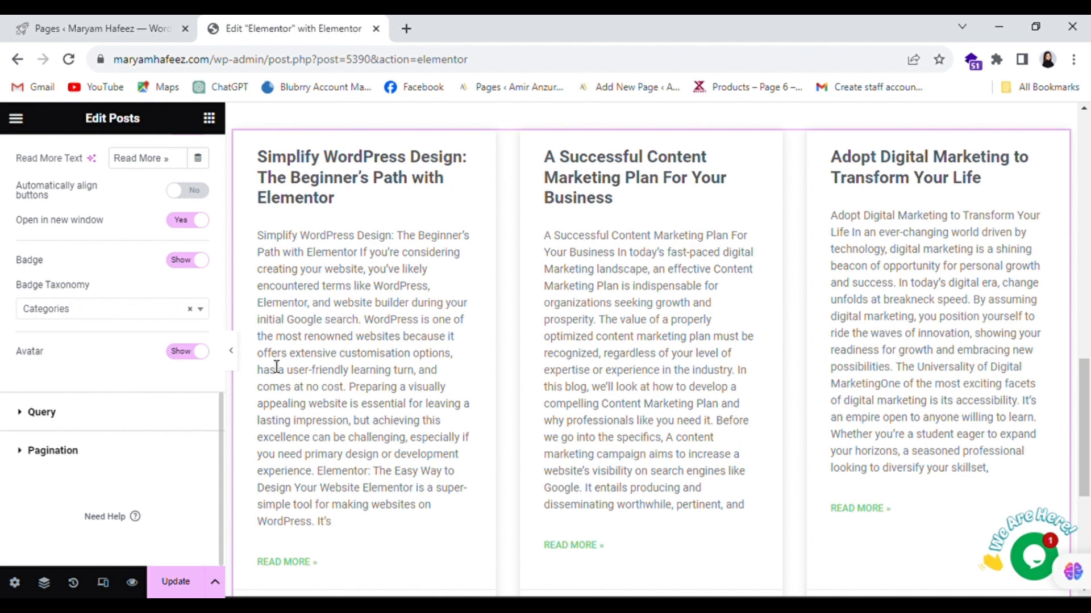
- Review the Query settings, then expand Pagination, which is set to None
left_click(36, 418)
scroll(125, 289, "down", 2)
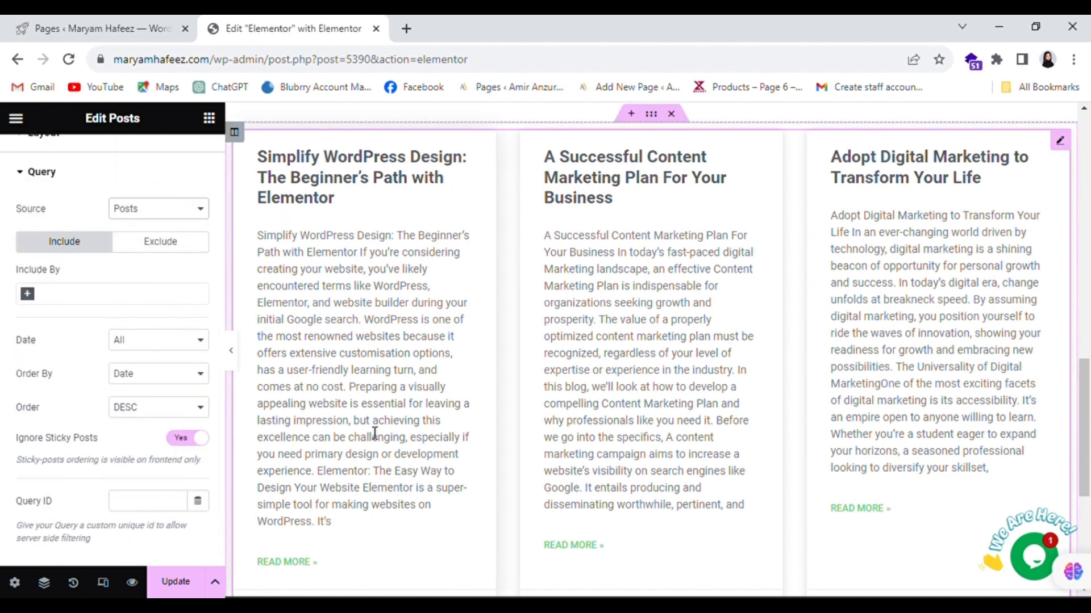
left_click(127, 179)
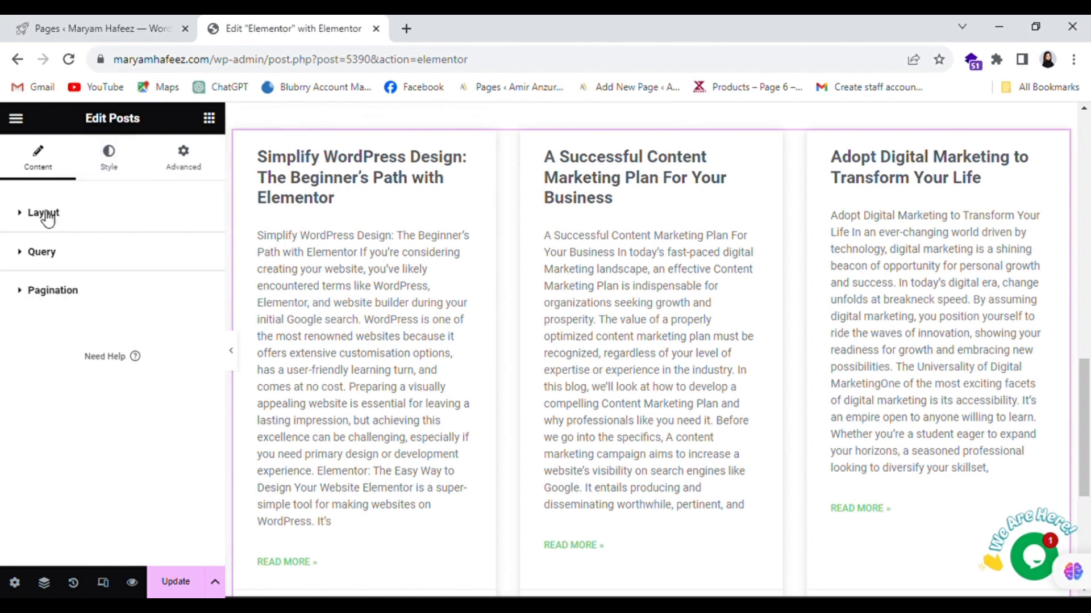
left_click(36, 251)
scroll(181, 364, "down", 4)
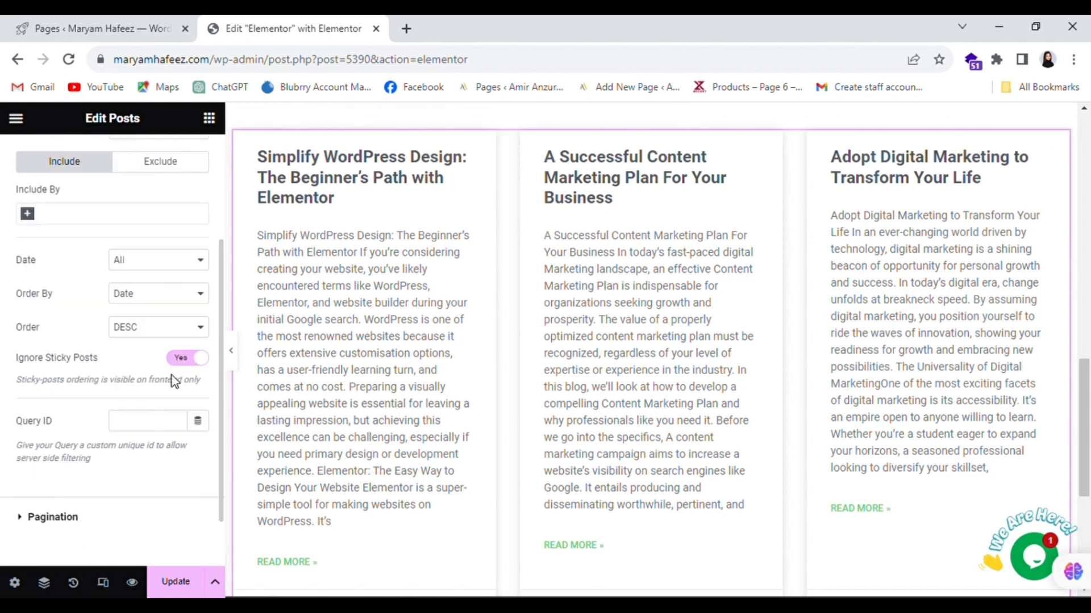
scroll(176, 380, "down", 1)
left_click(28, 457)
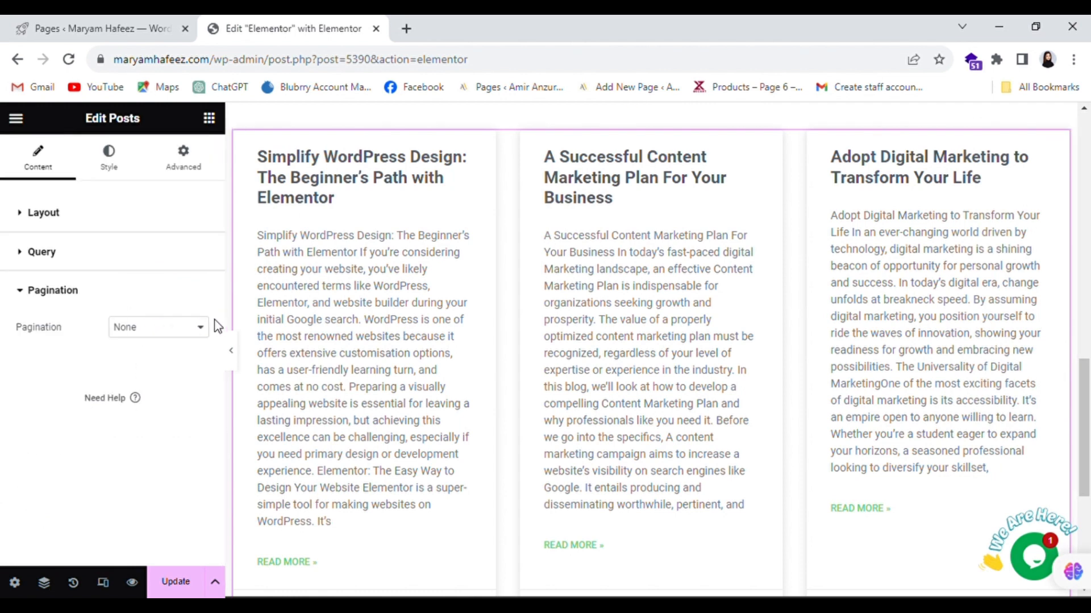
- Set the pagination type to Previous/Next after trying Numbers
scroll(896, 517, "down", 3)
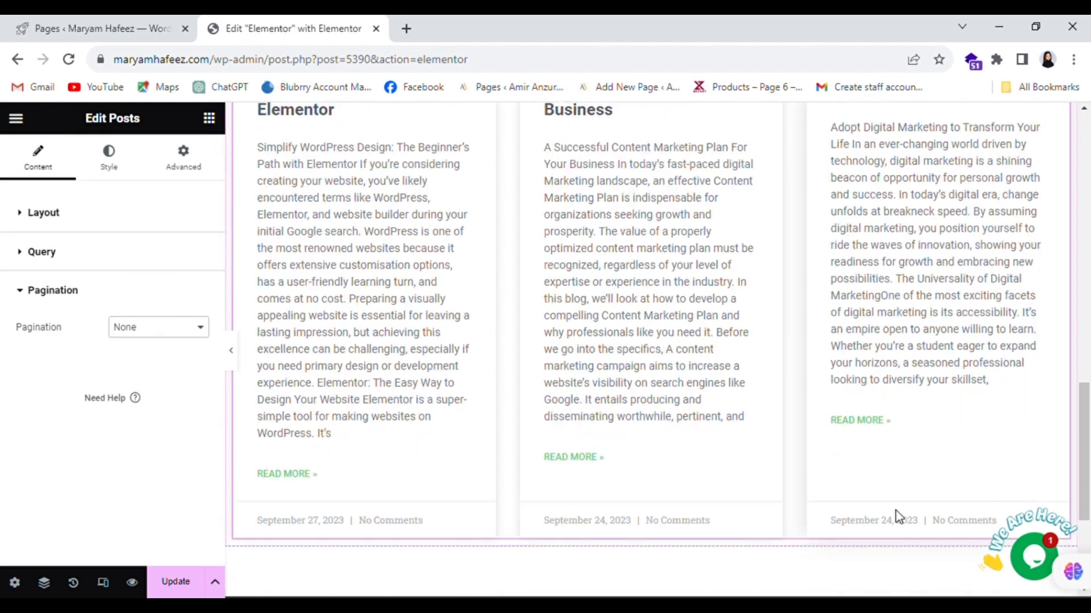
scroll(730, 500, "up", 3)
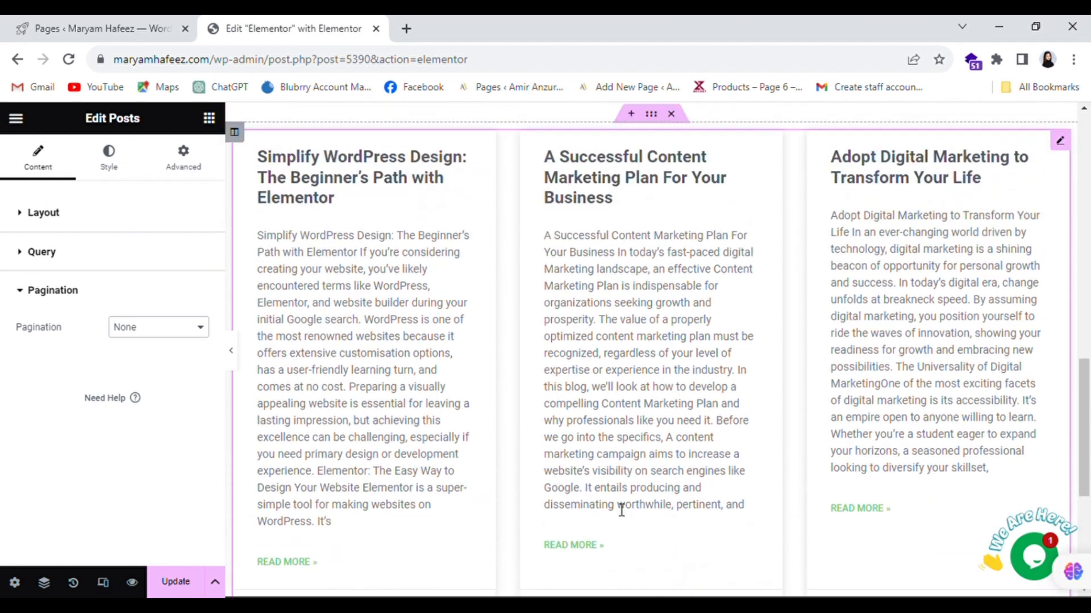
left_click(199, 338)
left_click(174, 364)
scroll(672, 468, "down", 3)
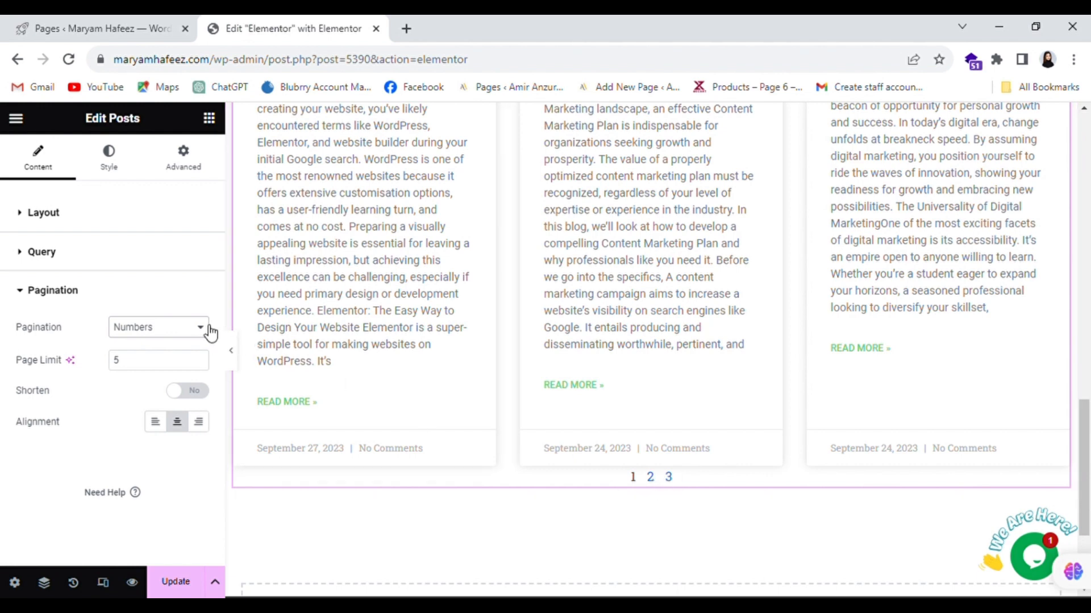
left_click(183, 373)
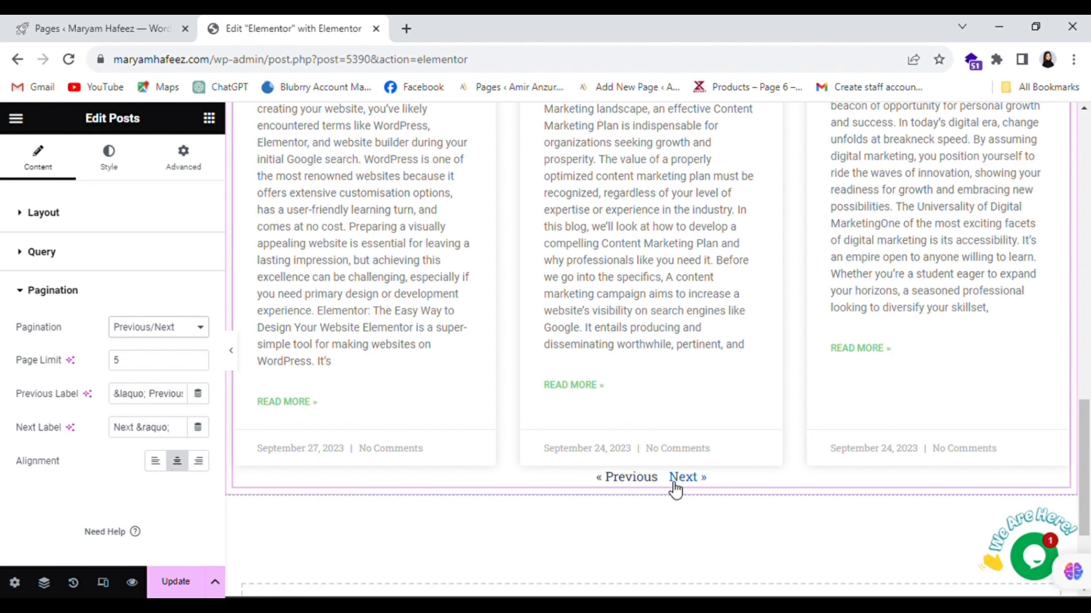
- Centre-align the pagination links after trying Left
left_click(156, 461)
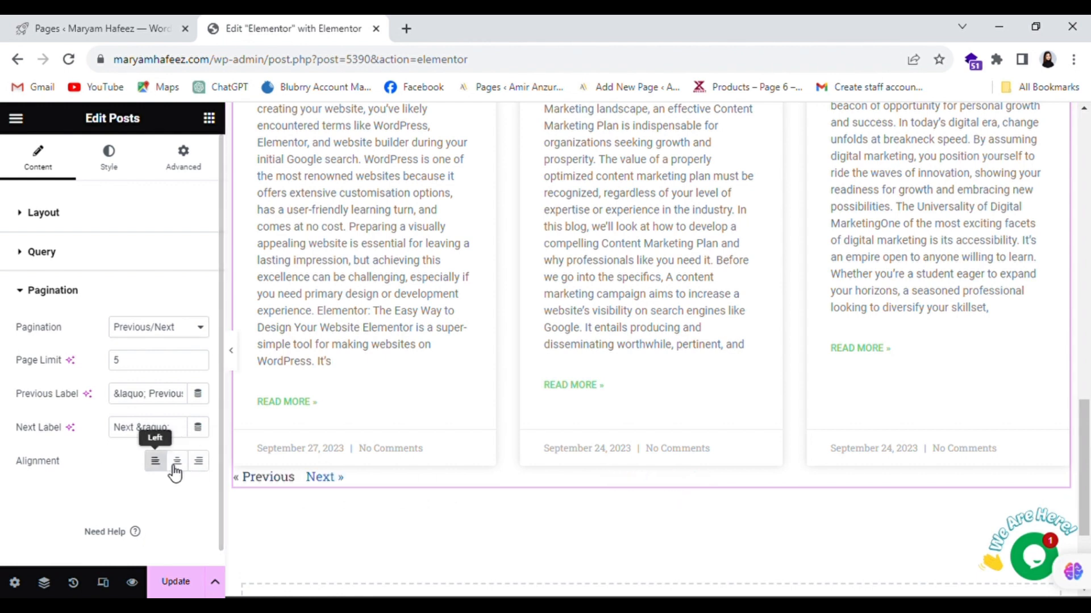
left_click(175, 467)
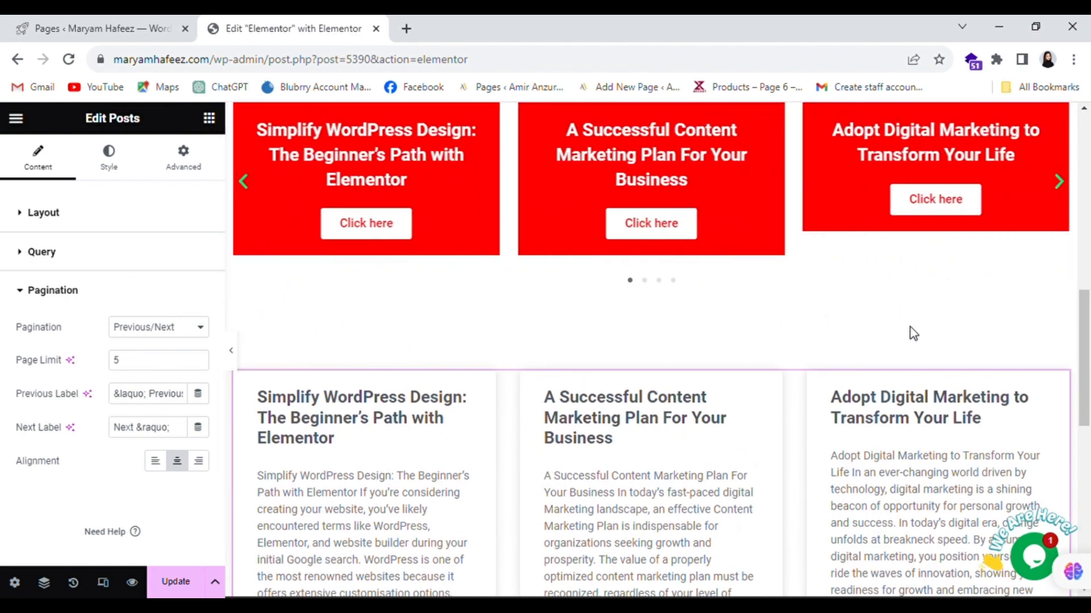
scroll(913, 333, "down", 3)
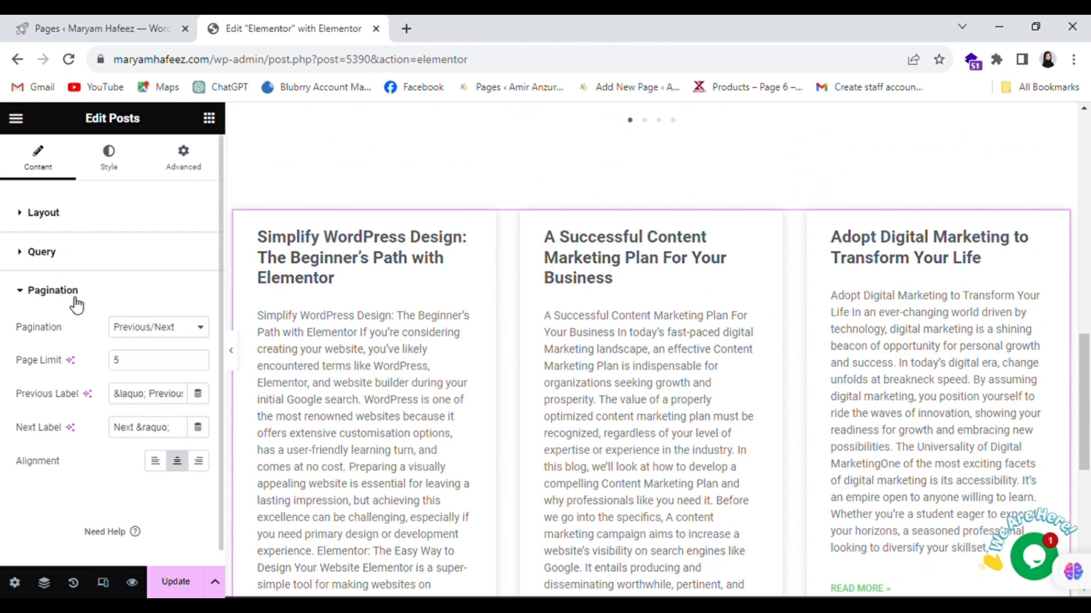
- In the Style tab, narrow the cards' Columns Gap to 25 px, leaving Rows Gap at 35 px
left_click(116, 157)
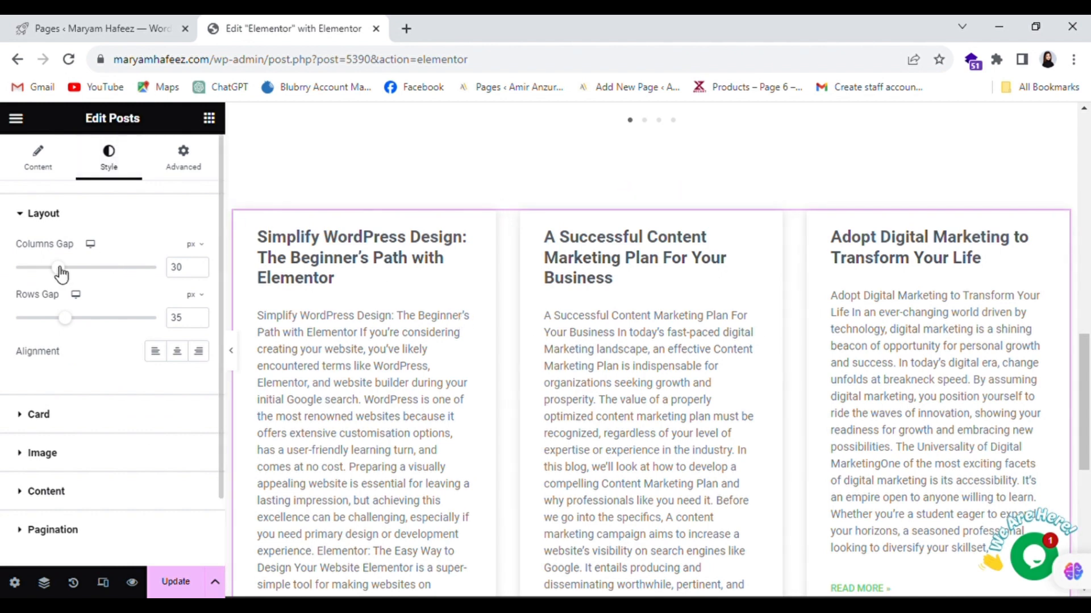
mouse_move(60, 272)
left_mouse_down()
mouse_move(142, 282)
mouse_move(56, 283)
left_mouse_up()
scroll(91, 243, "down", 1)
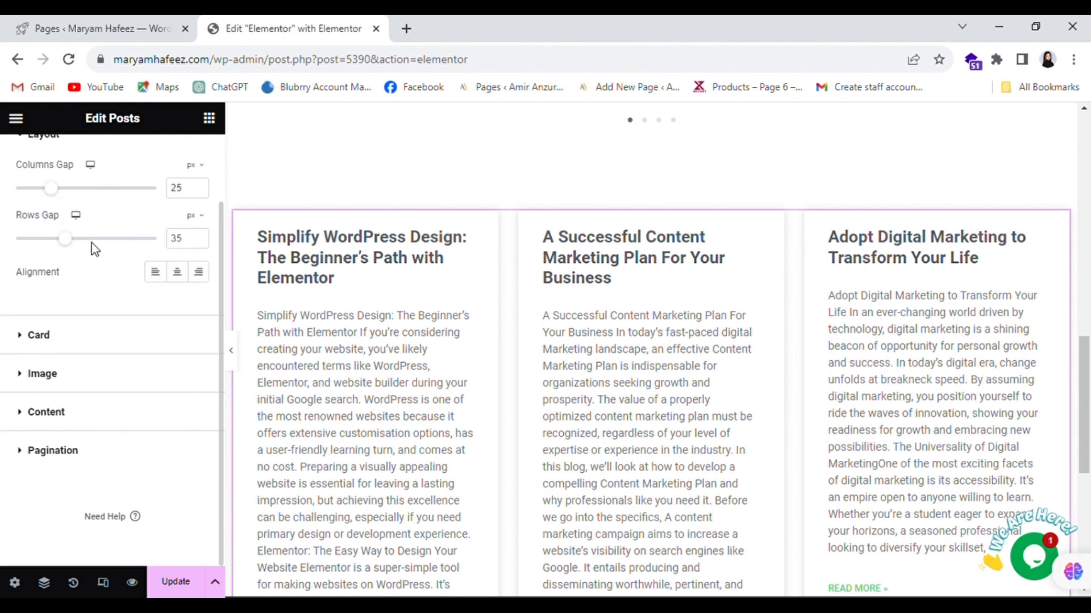
scroll(534, 343, "down", 3)
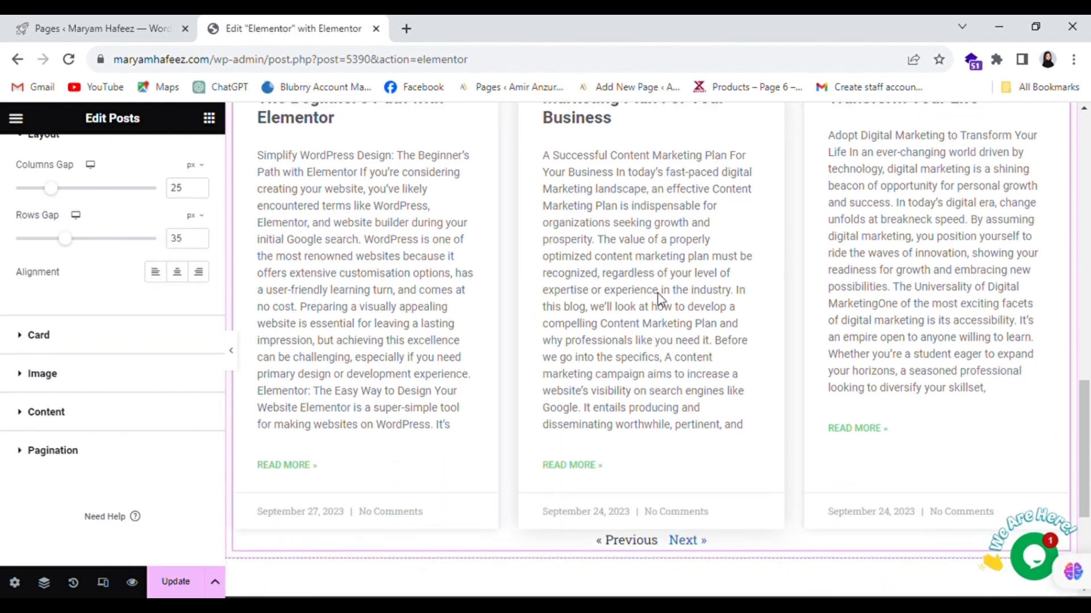
scroll(763, 449, "up", 3)
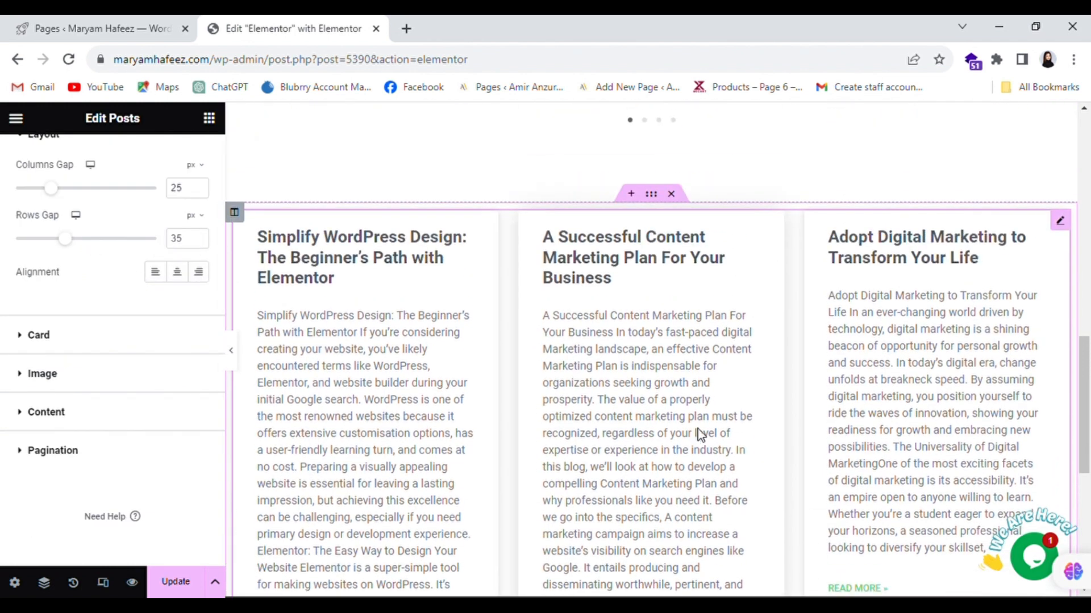
scroll(823, 423, "down", 1)
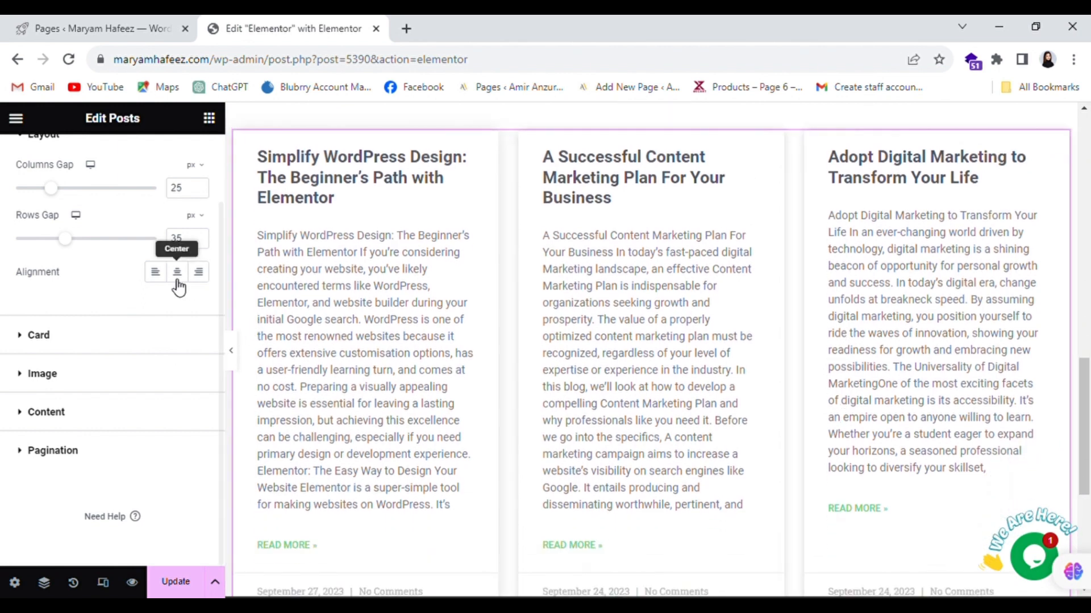
- Give the cards a translucent light grey background colour, #EBEBEBCC
left_click(31, 336)
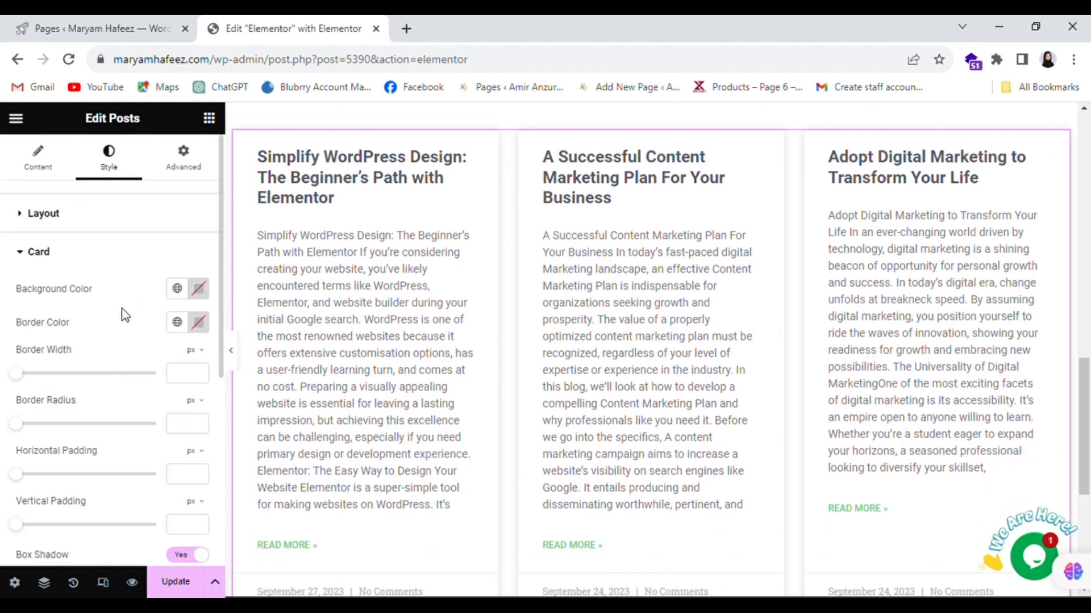
left_click(198, 288)
left_click_drag(229, 379, 91, 486)
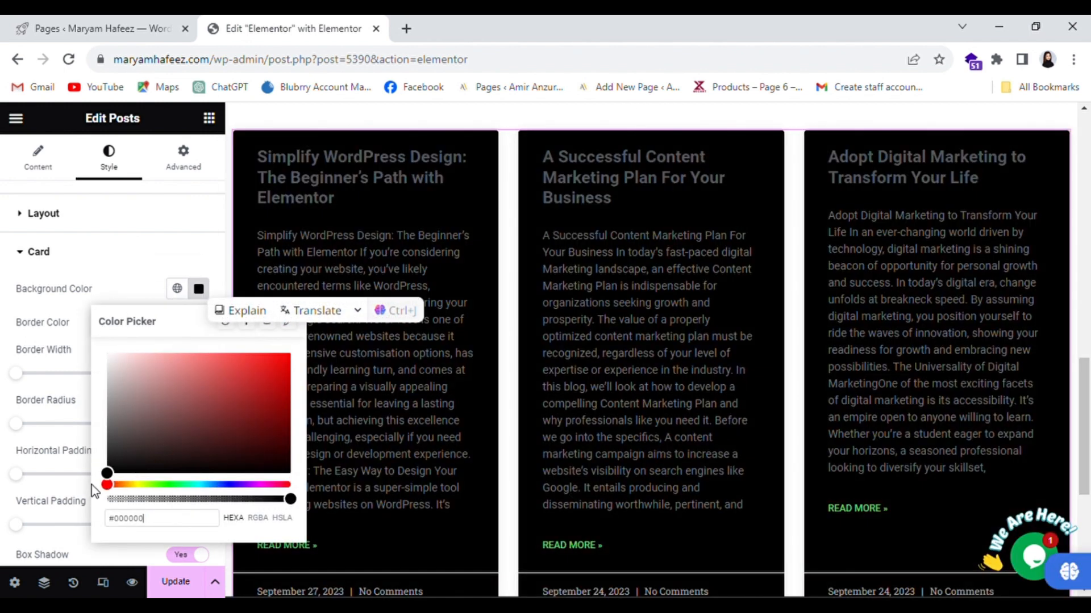
scroll(651, 363, "down", 2)
scroll(651, 364, "up", 4)
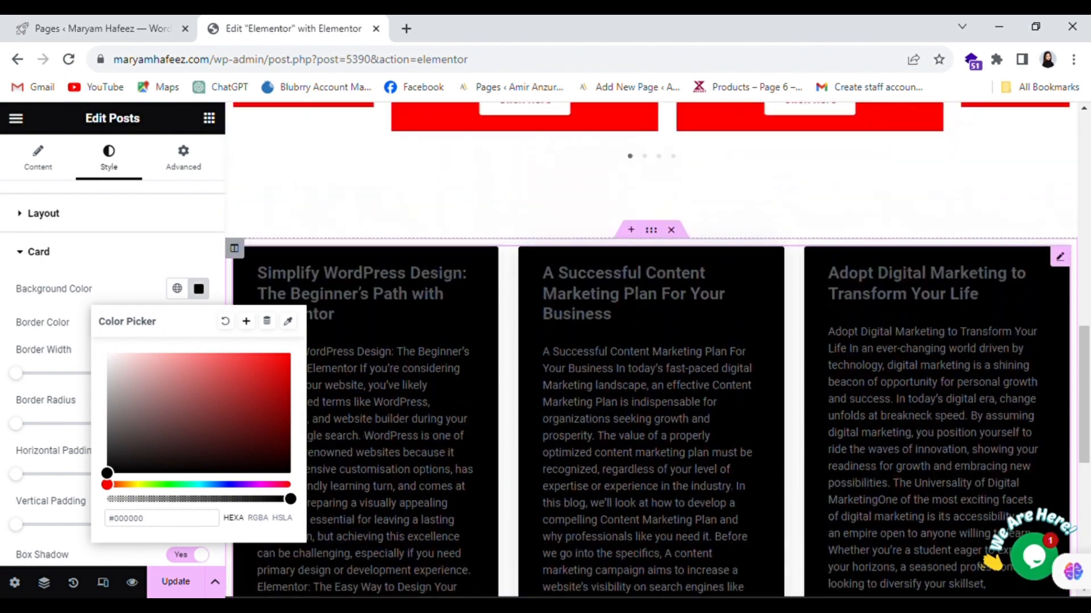
scroll(651, 364, "down", 2)
left_click_drag(119, 374, 80, 340)
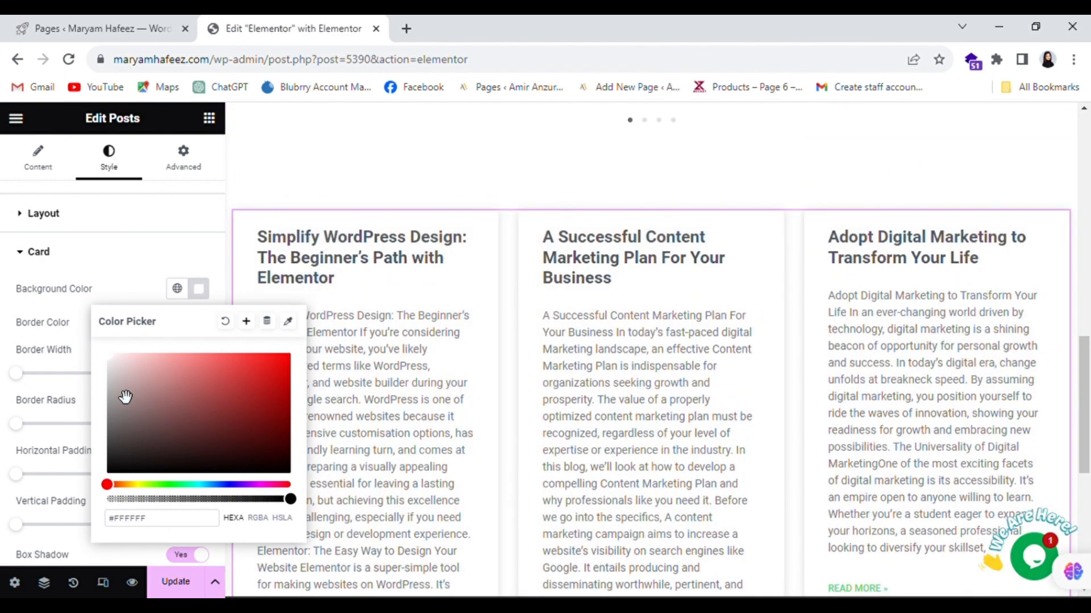
left_click_drag(125, 398, 100, 372)
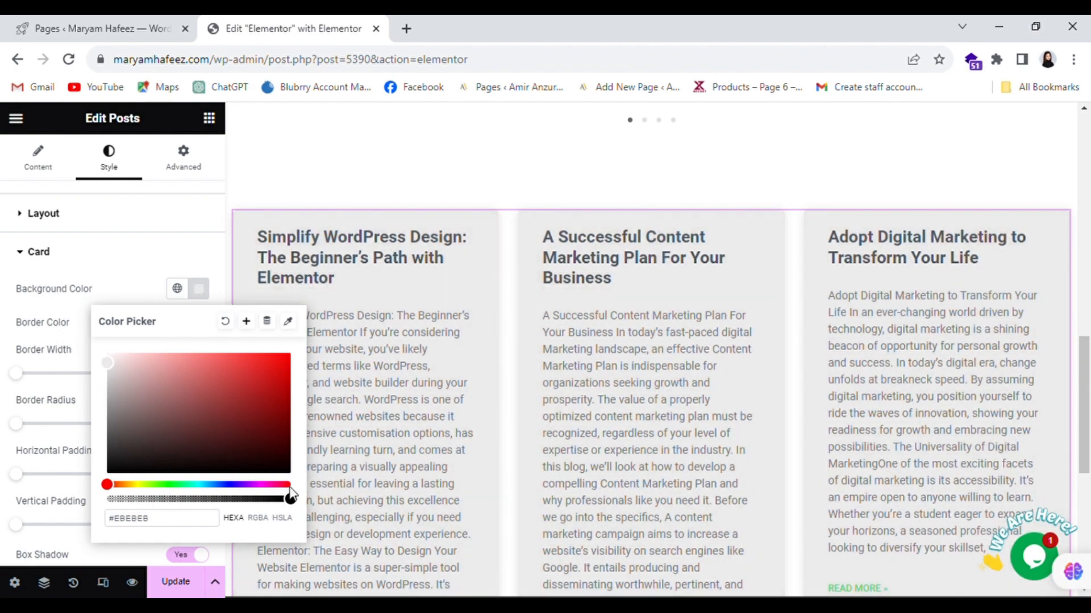
left_click_drag(300, 505, 264, 511)
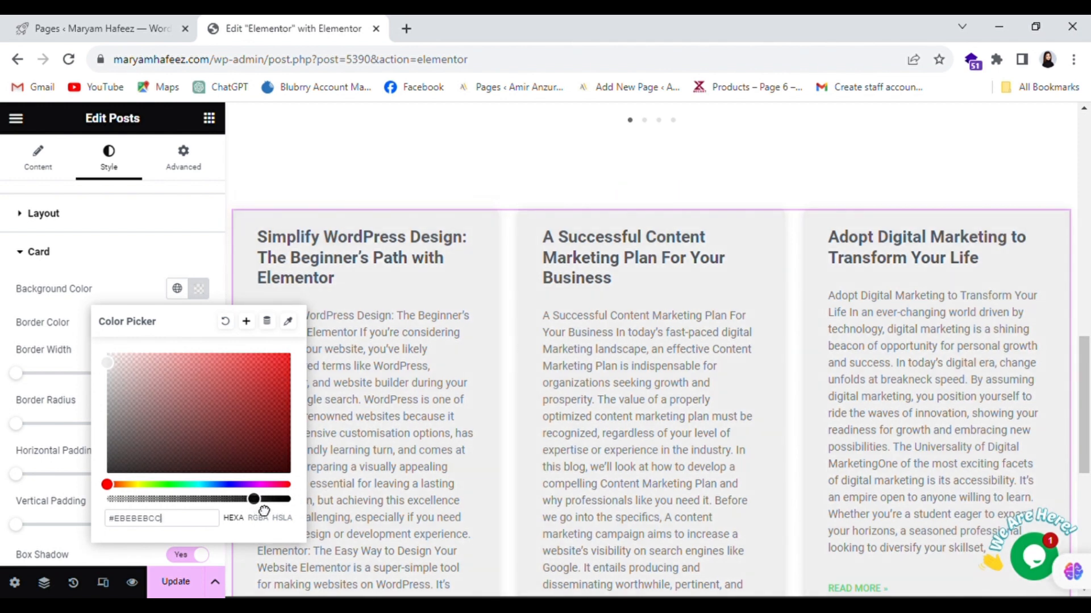
left_click(206, 251)
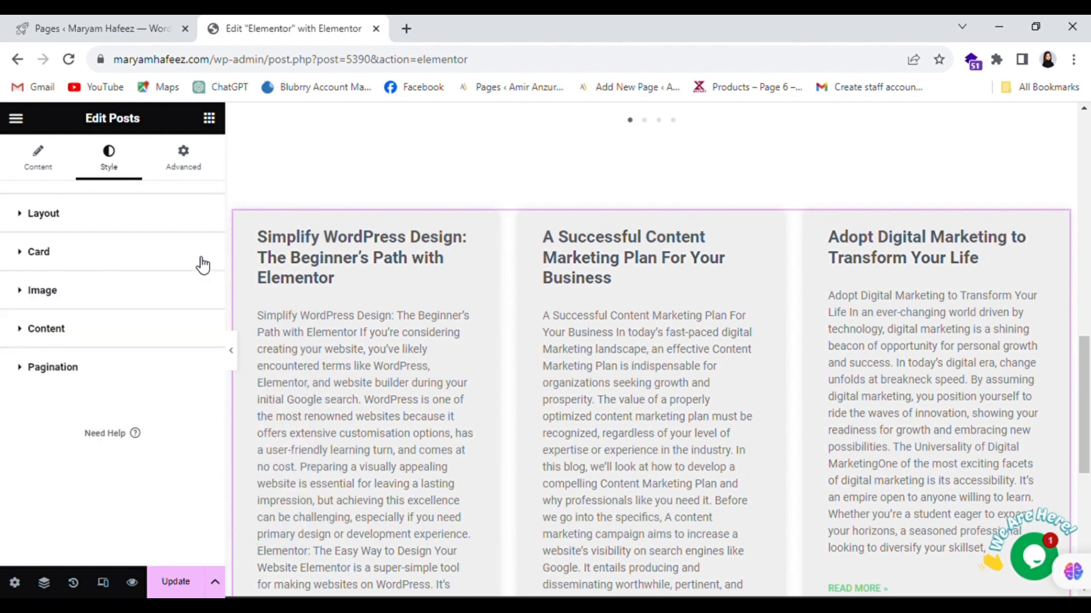
- Set the card Border Color to red #FF0000
left_click(37, 251)
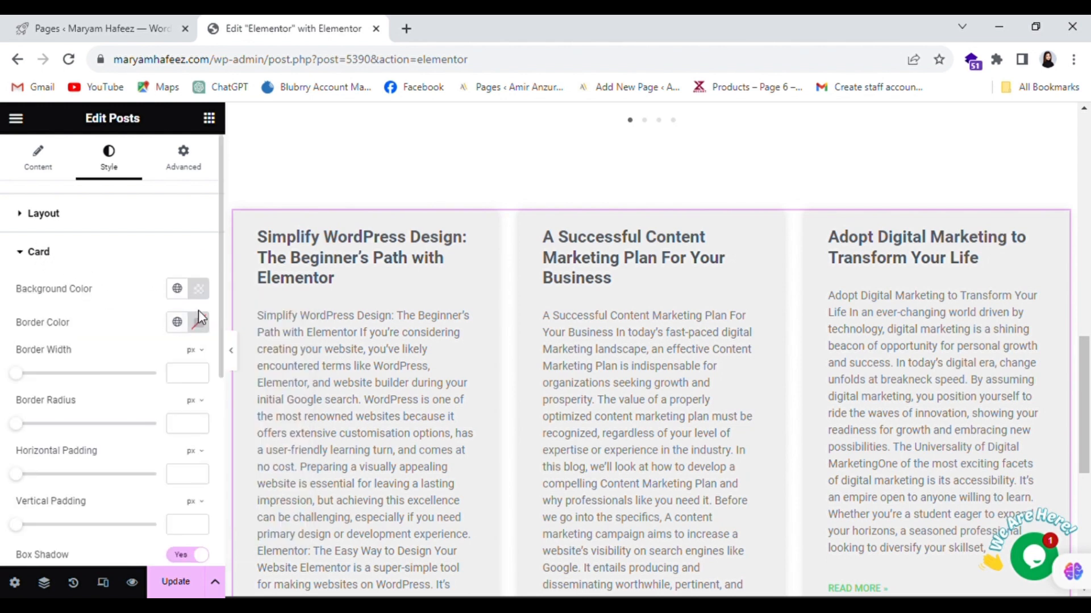
scroll(184, 368, "down", 1)
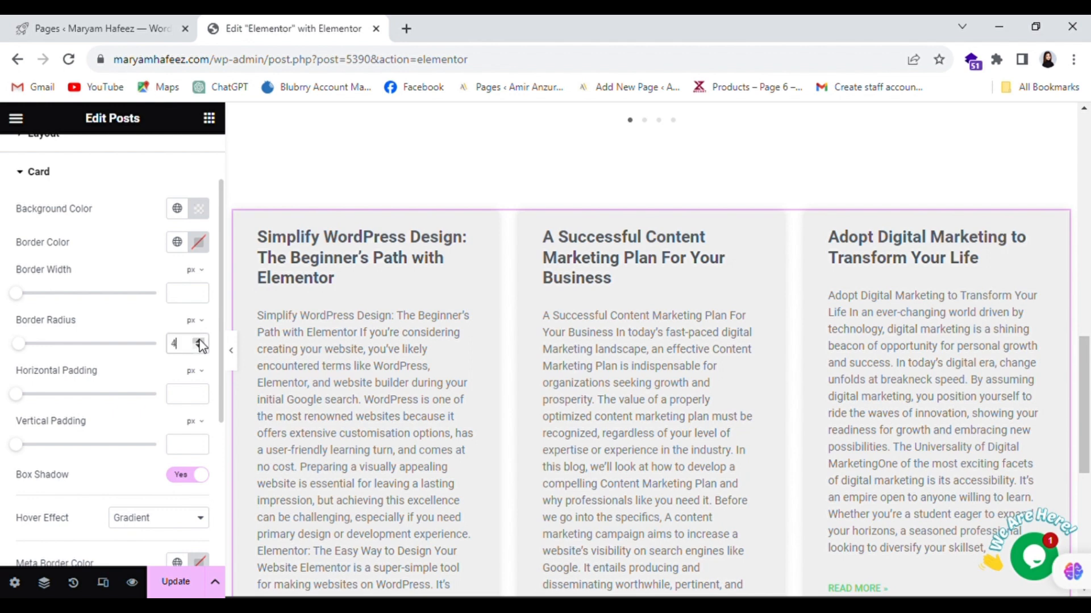
left_click(205, 244)
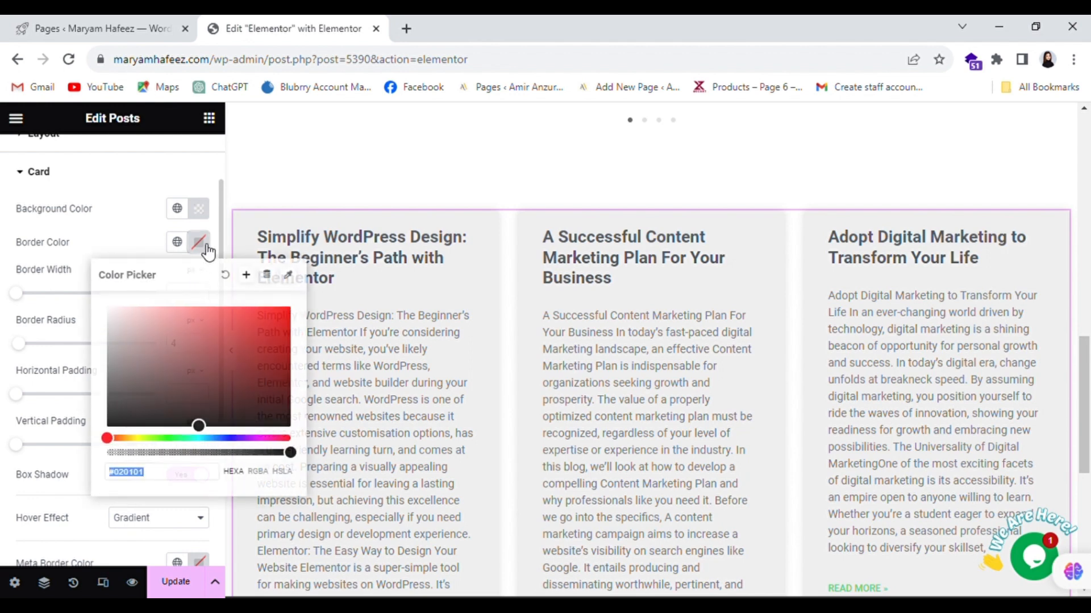
type("#FF0000")
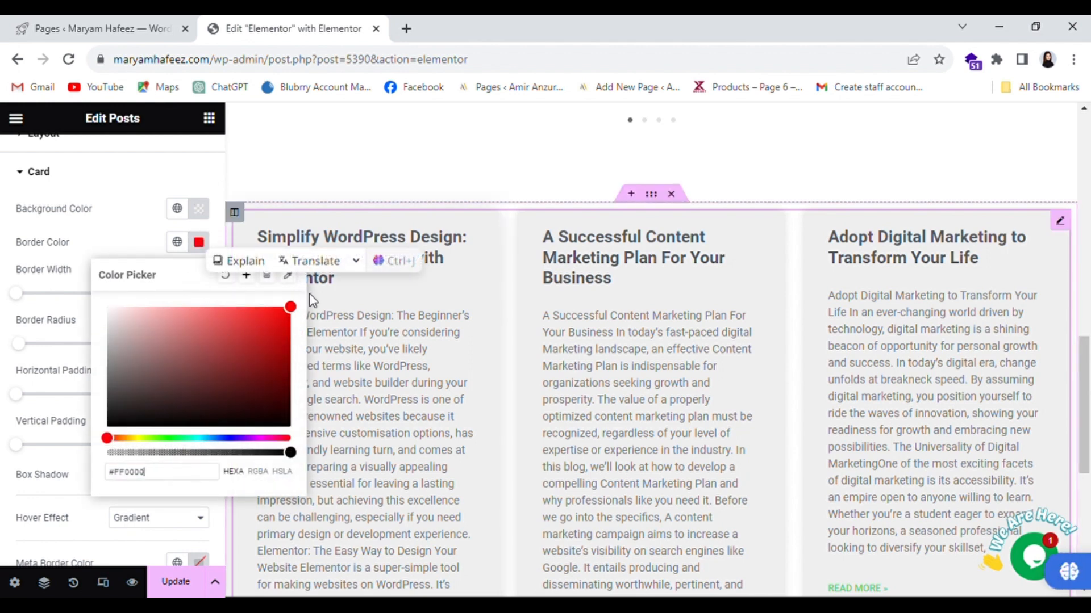
mouse_move(286, 315)
left_mouse_down()
mouse_move(177, 307)
mouse_move(305, 311)
left_mouse_up()
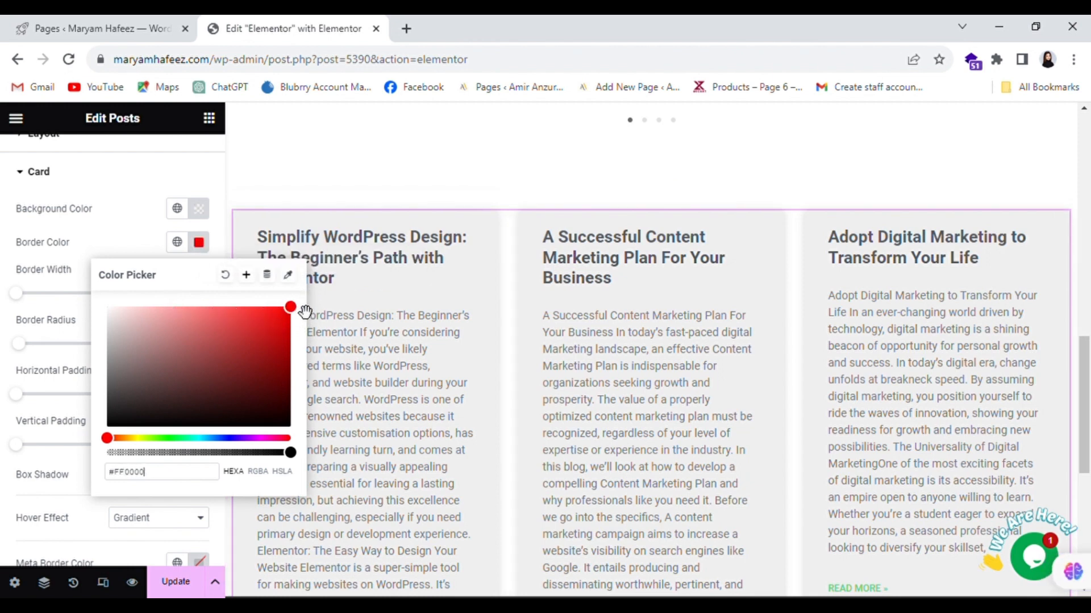
left_click(98, 237)
- Give the cards a 1 px border width and a border radius of 18
left_click(199, 291)
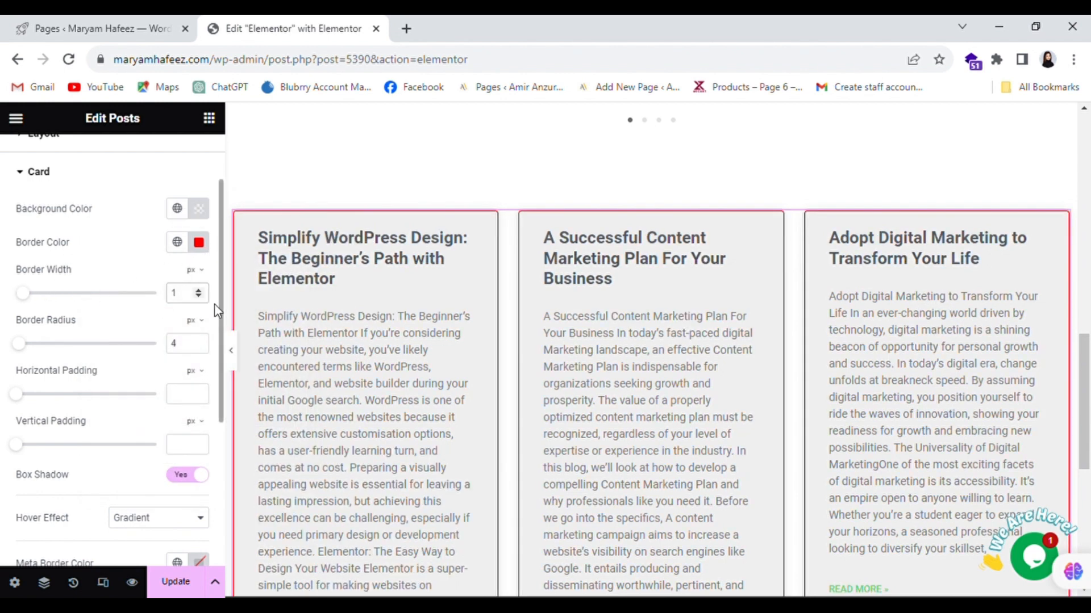
scroll(363, 283, "down", 1)
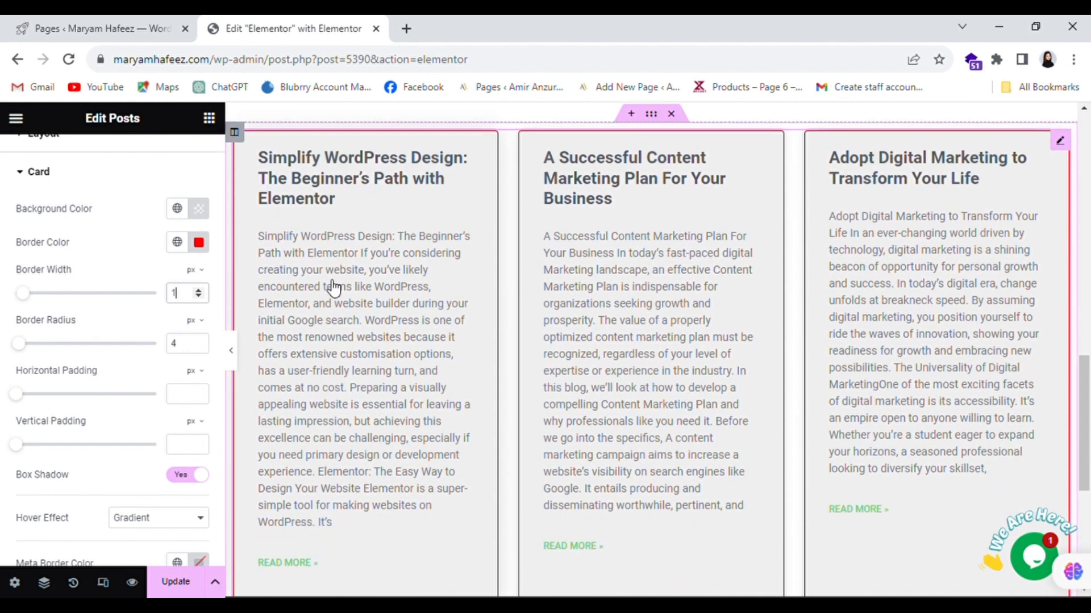
left_click(201, 297)
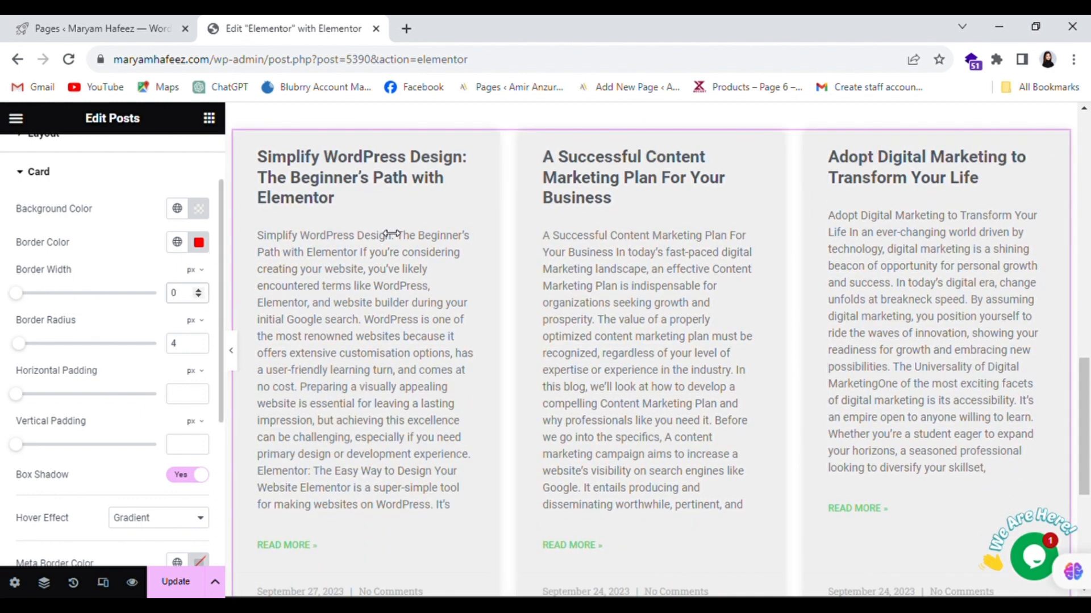
left_click(199, 293)
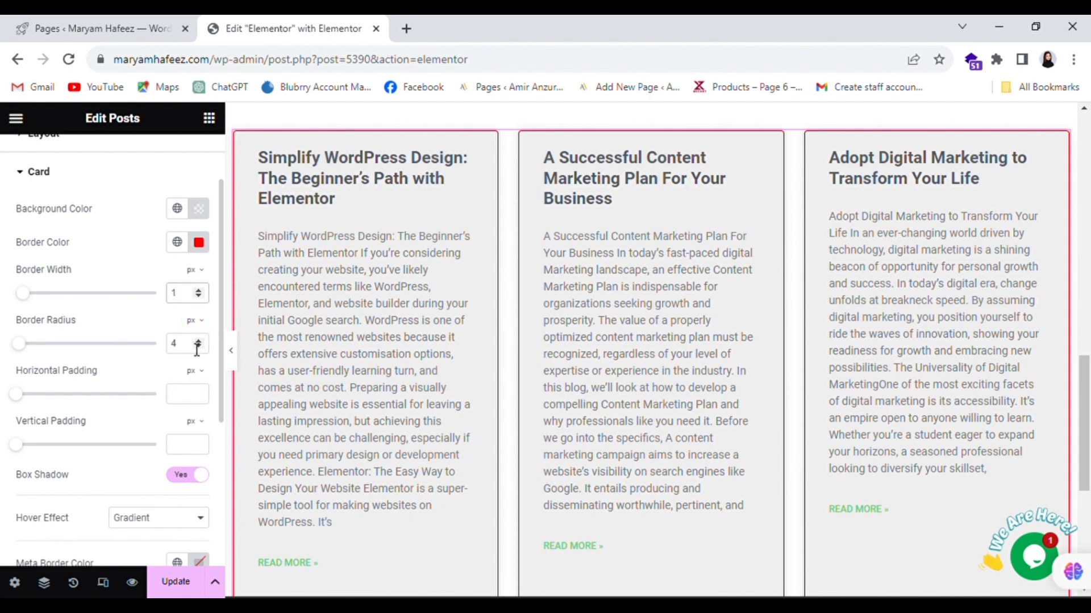
mouse_move(27, 348)
left_mouse_down()
mouse_move(61, 348)
mouse_move(38, 353)
left_mouse_up()
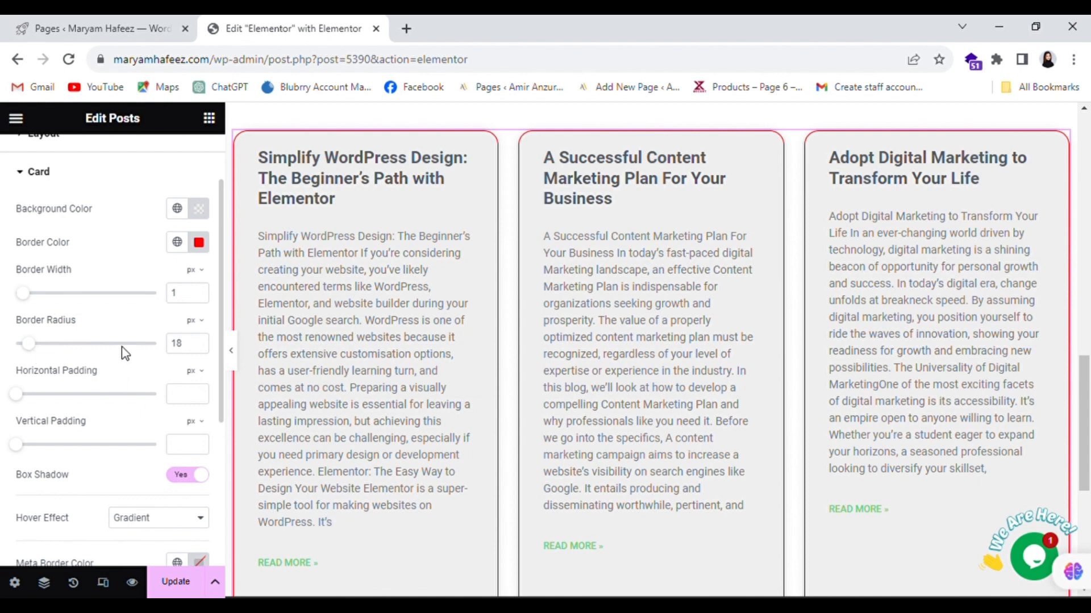
scroll(125, 352, "down", 2)
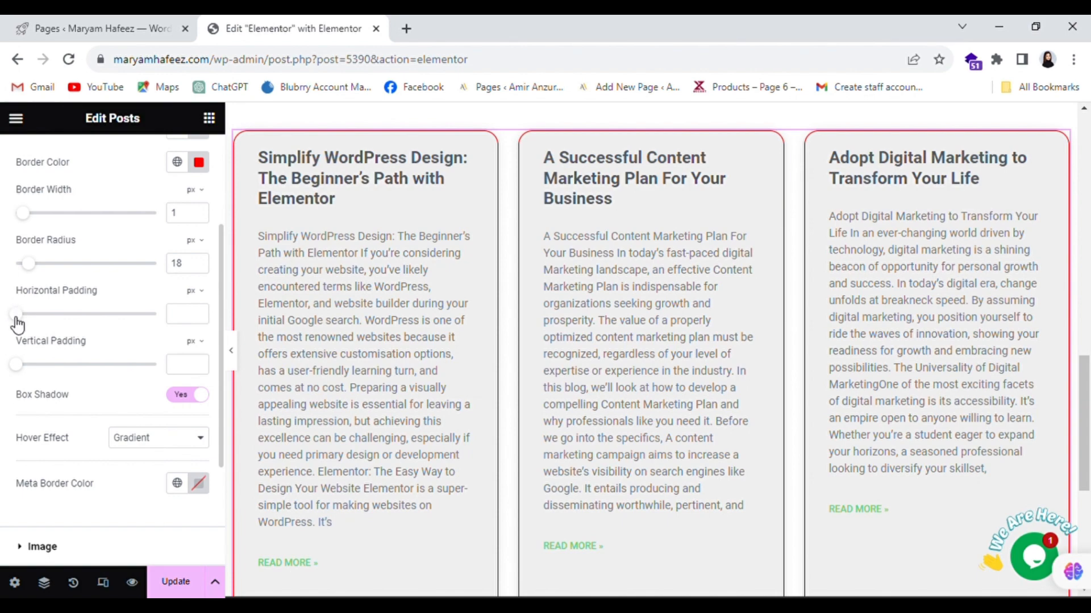
- Give the cards 24 px horizontal padding and 10 px vertical padding
left_click_drag(19, 324, 87, 327)
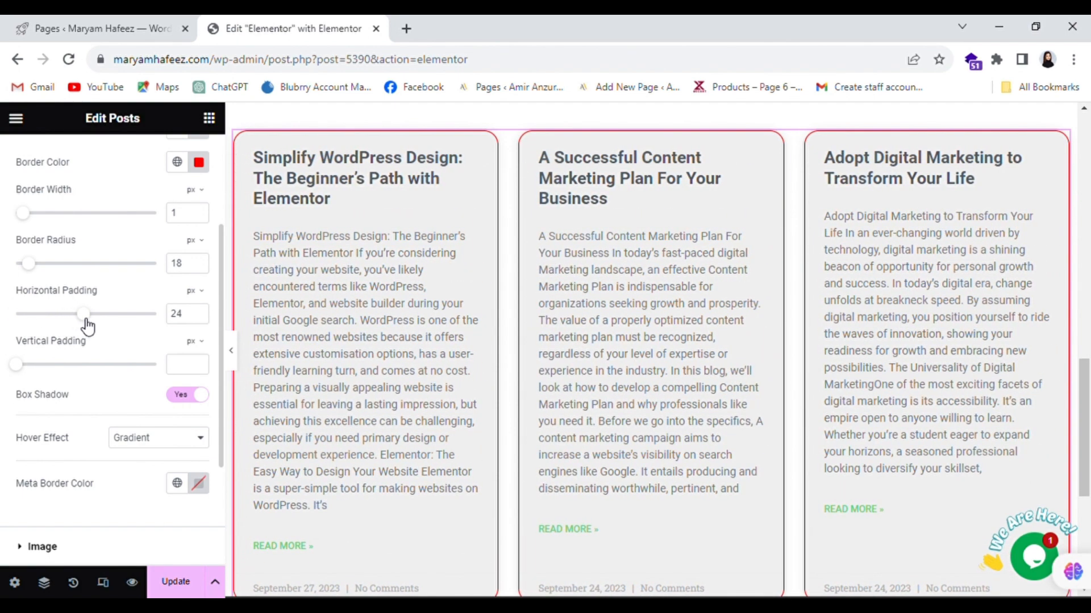
mouse_move(29, 370)
left_mouse_down()
mouse_move(66, 373)
mouse_move(45, 370)
left_mouse_up()
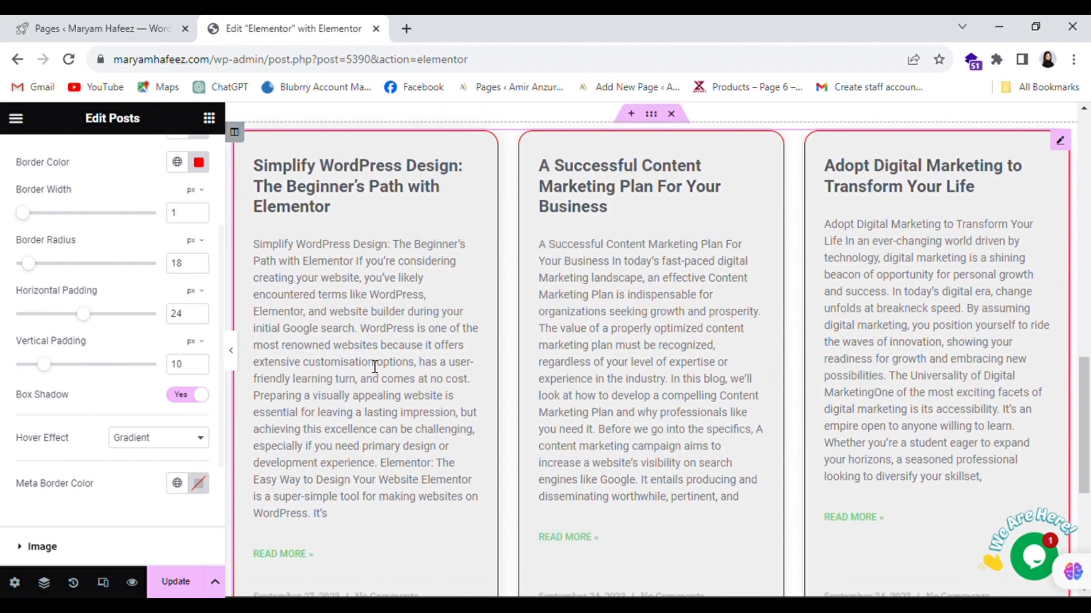
scroll(83, 408, "down", 2)
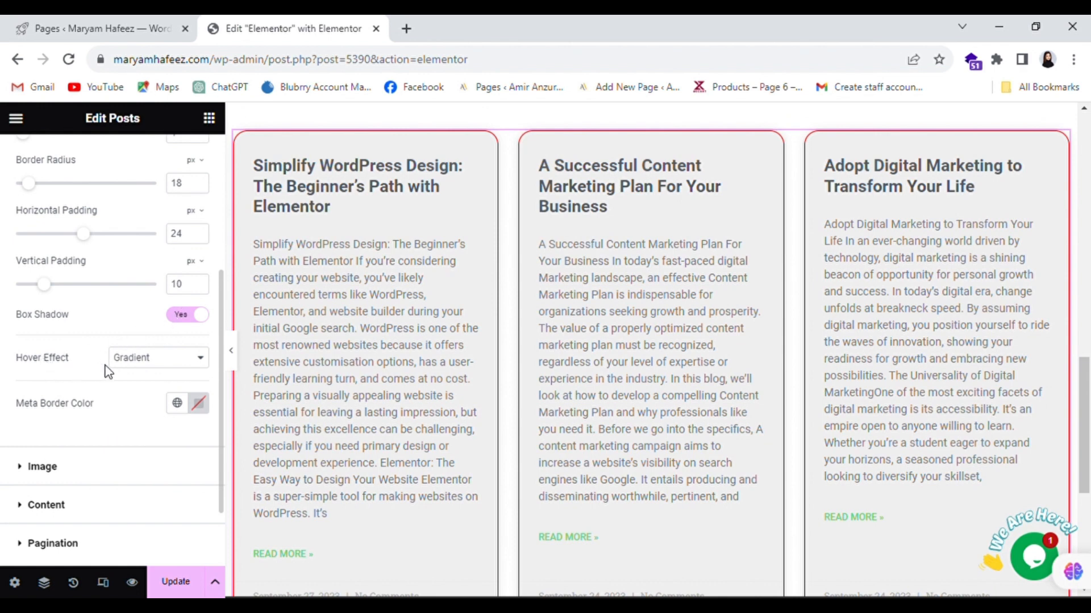
scroll(191, 413, "down", 2)
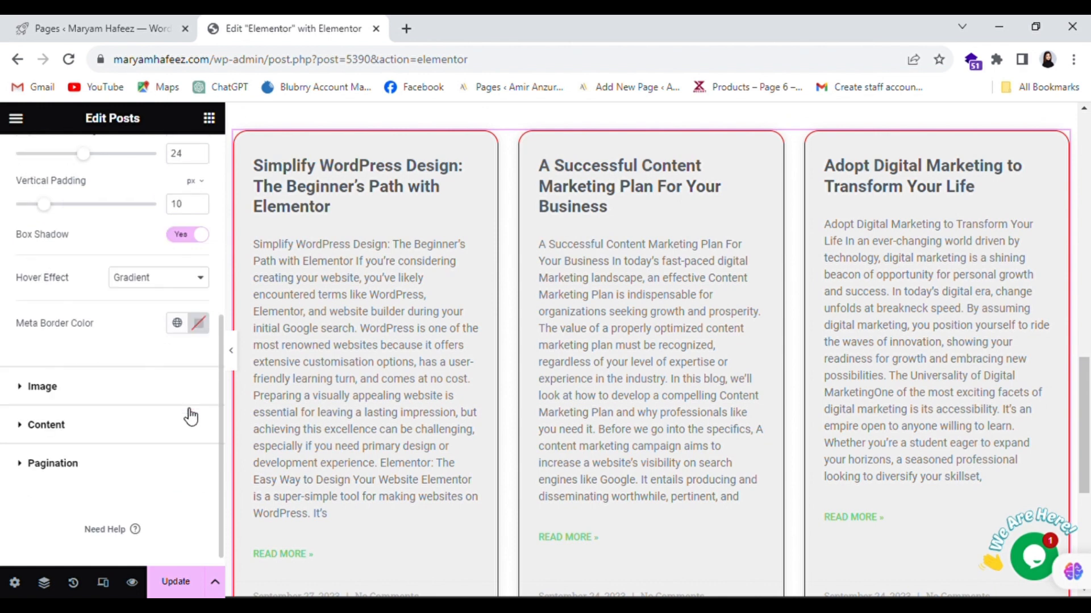
scroll(388, 360, "down", 3)
scroll(388, 359, "down", 1)
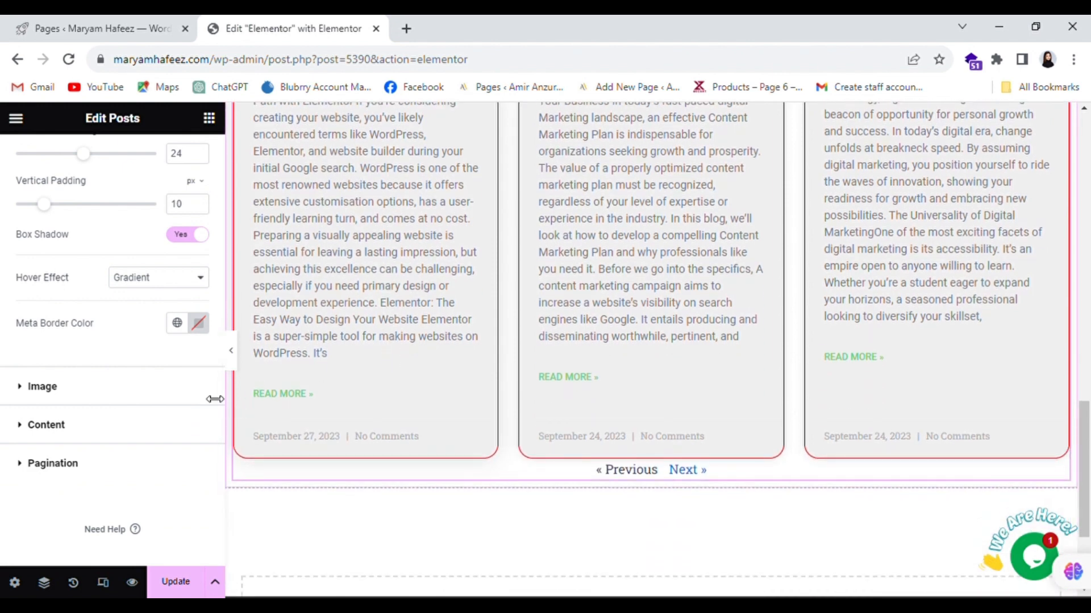
- Set the meta border color to black (#000000)
left_click(199, 322)
left_click_drag(282, 430, 301, 397)
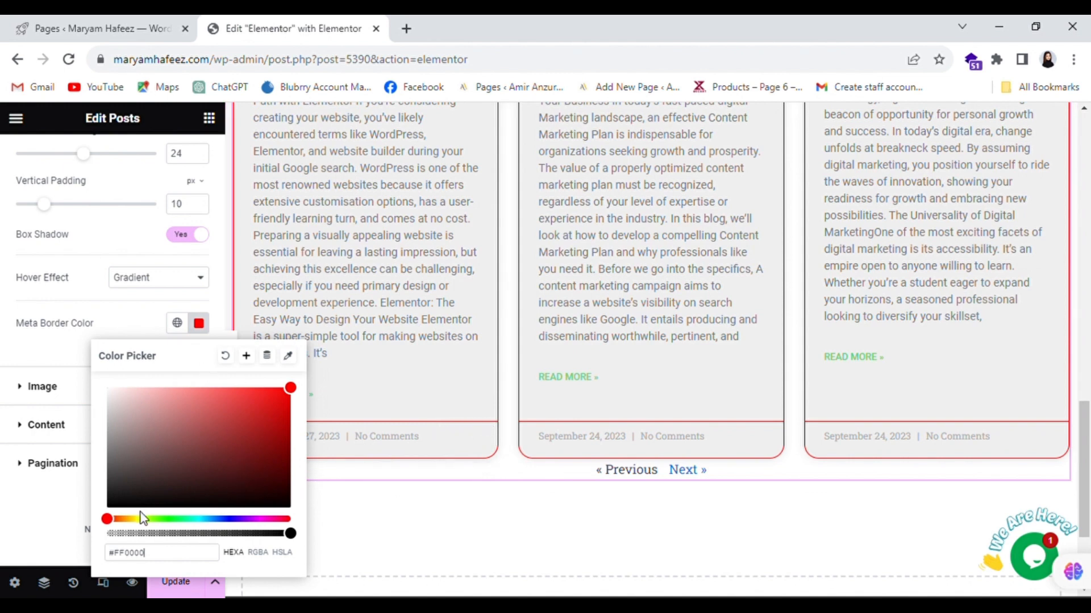
left_click(119, 507)
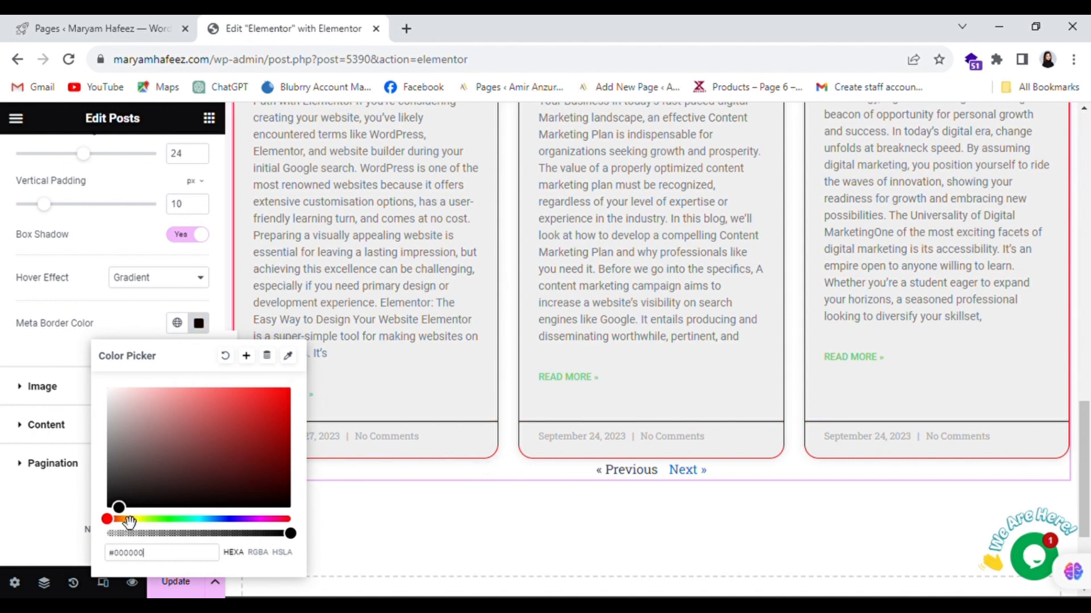
left_click(41, 366)
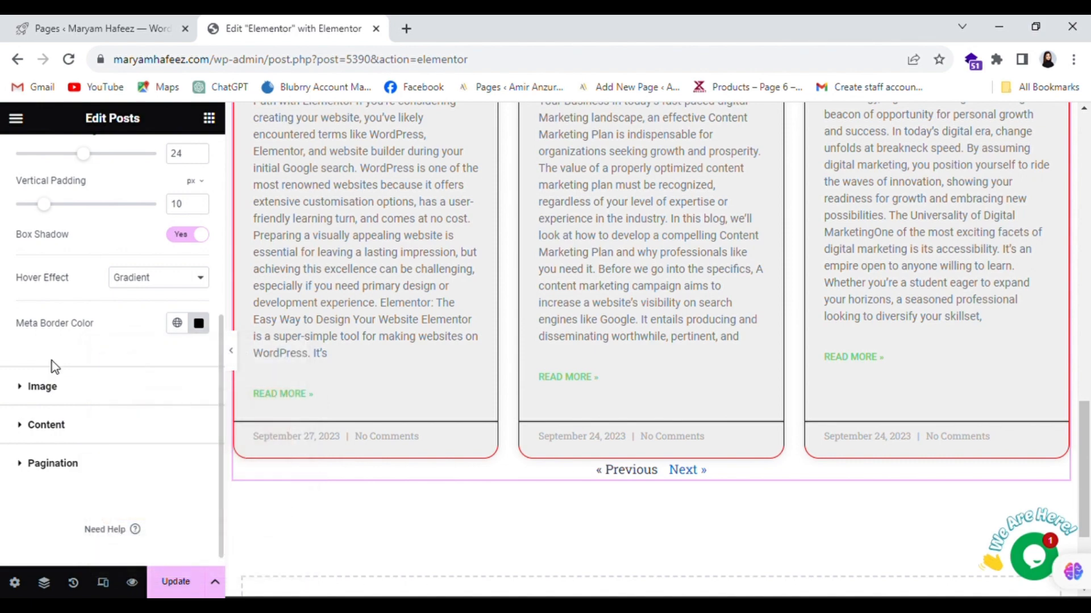
- Expand the Image style section and look through its Badge and Avatar settings
left_click(34, 378)
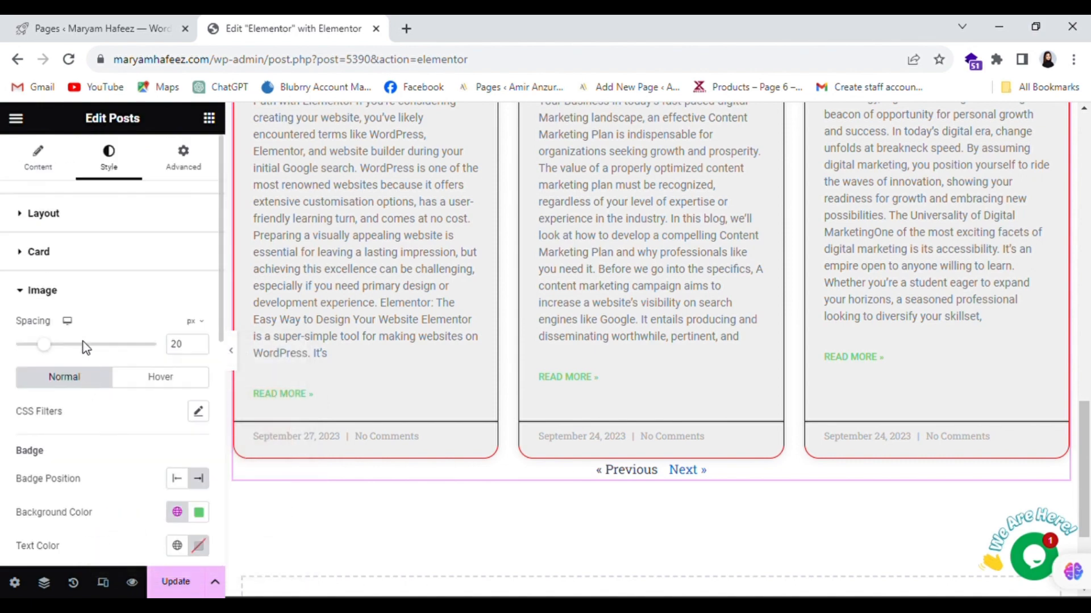
scroll(447, 323, "up", 4)
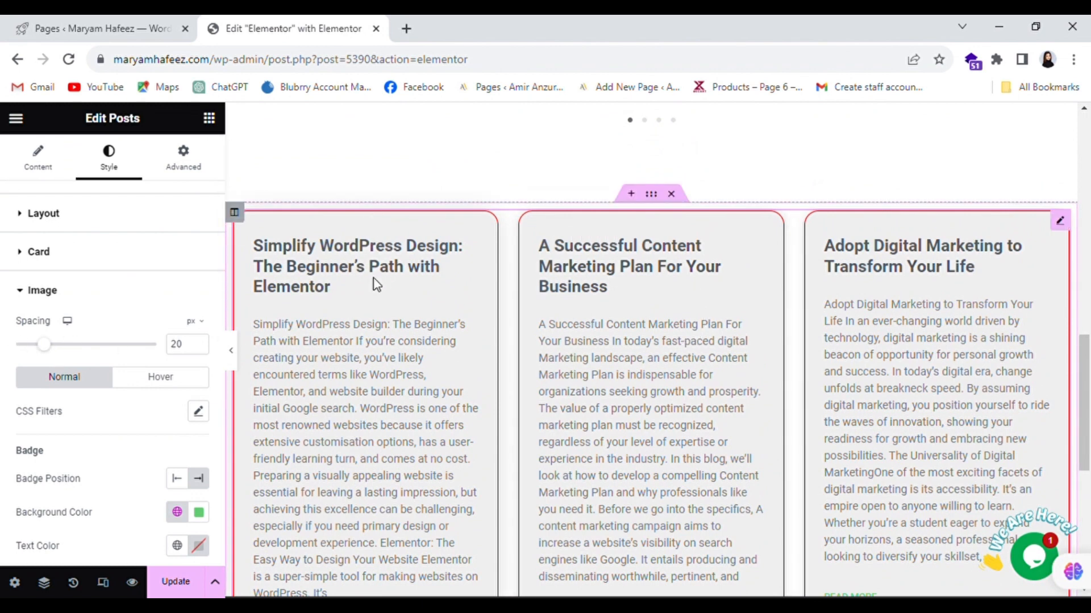
scroll(340, 307, "down", 1)
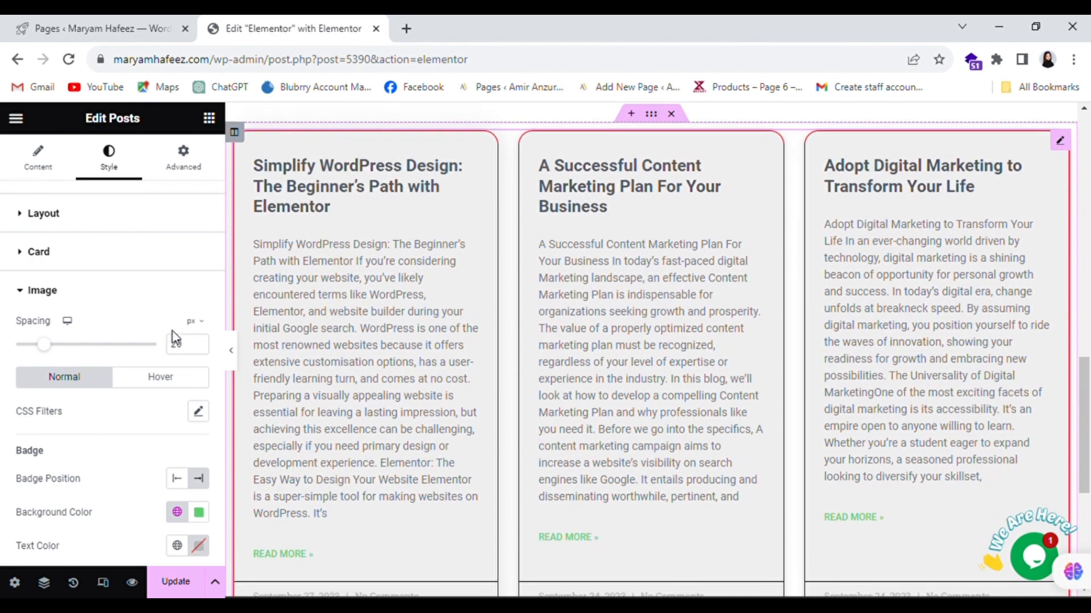
scroll(116, 307, "down", 3)
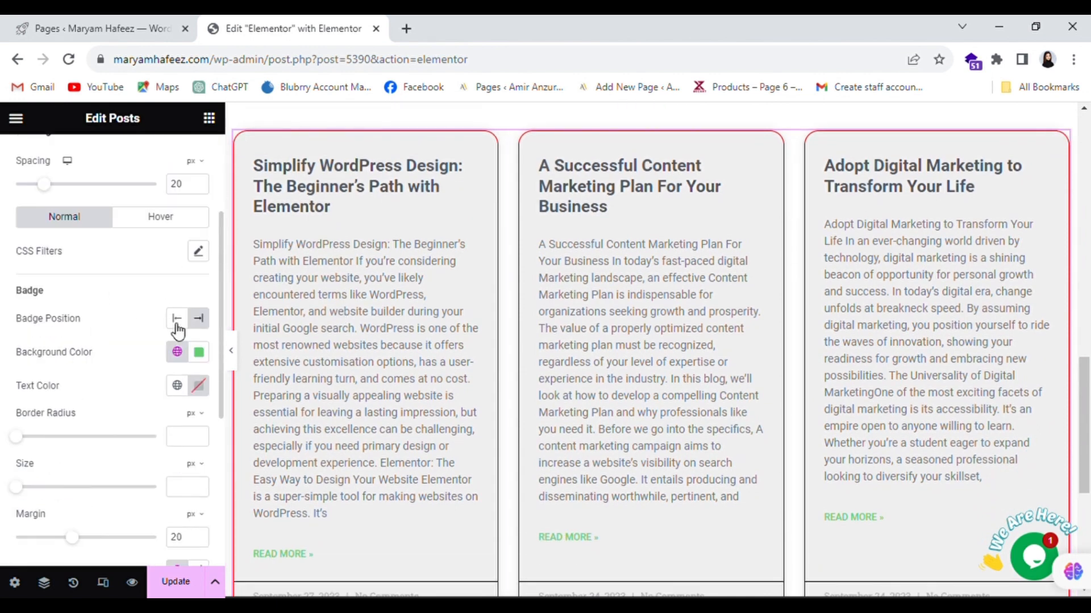
scroll(108, 445, "down", 4)
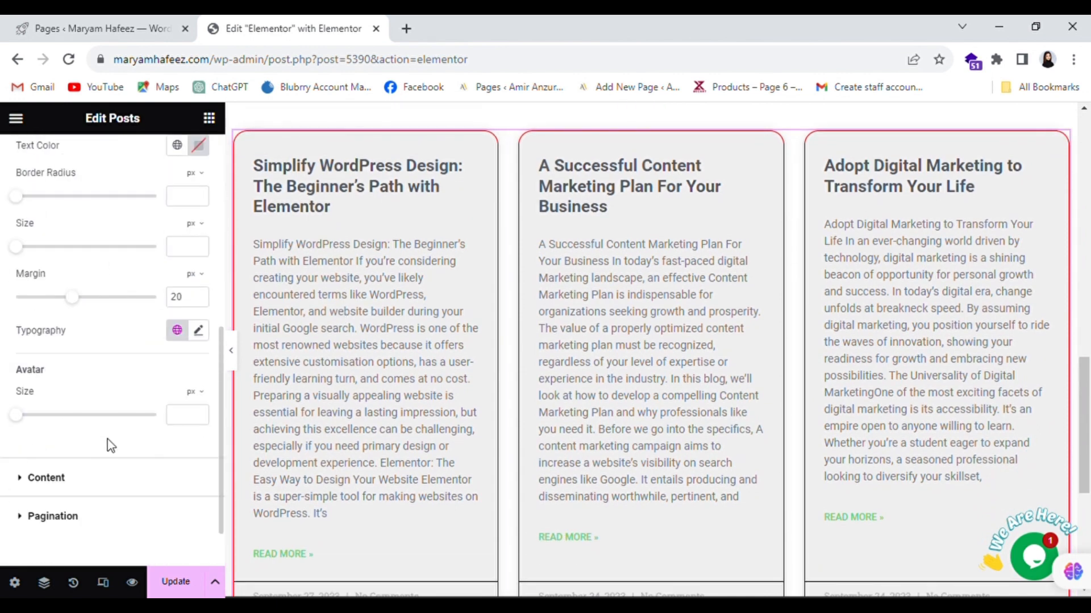
scroll(90, 449, "down", 1)
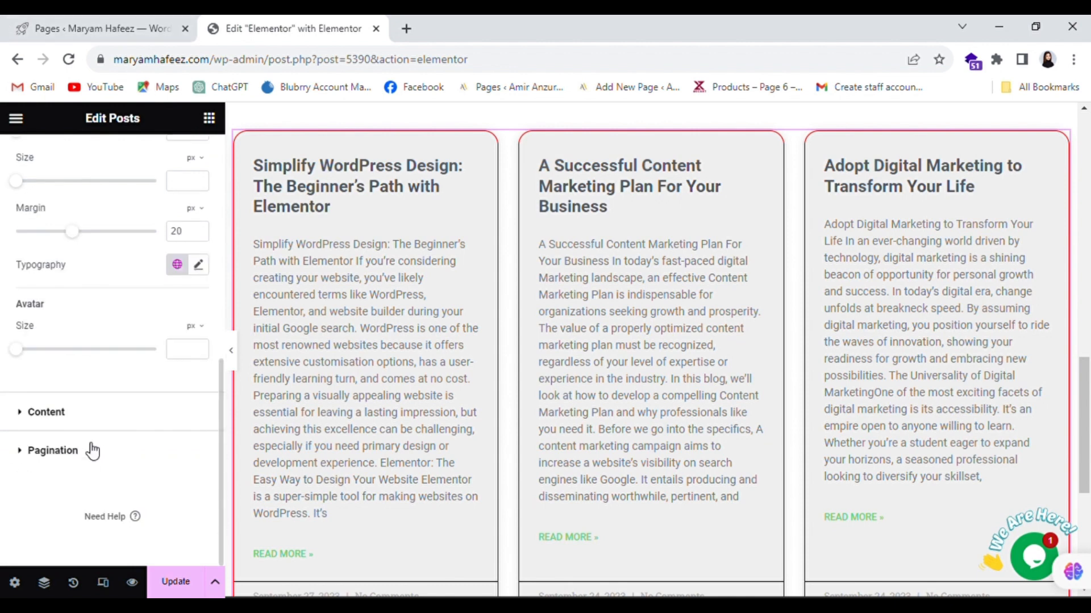
- Make the post titles black (#000000)
left_click(17, 415)
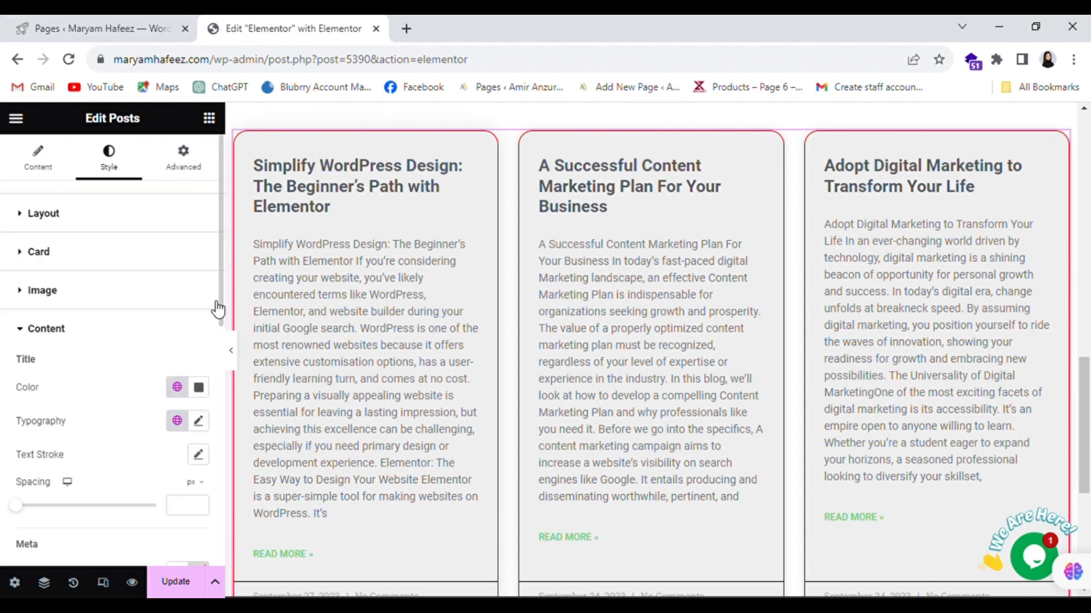
scroll(196, 326, "down", 3)
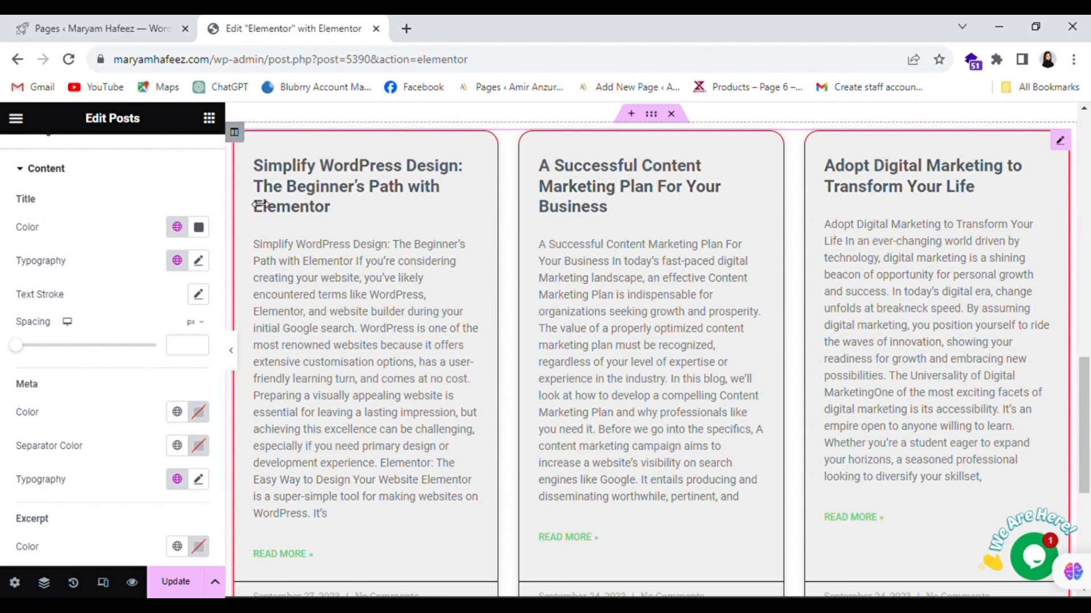
left_click(198, 227)
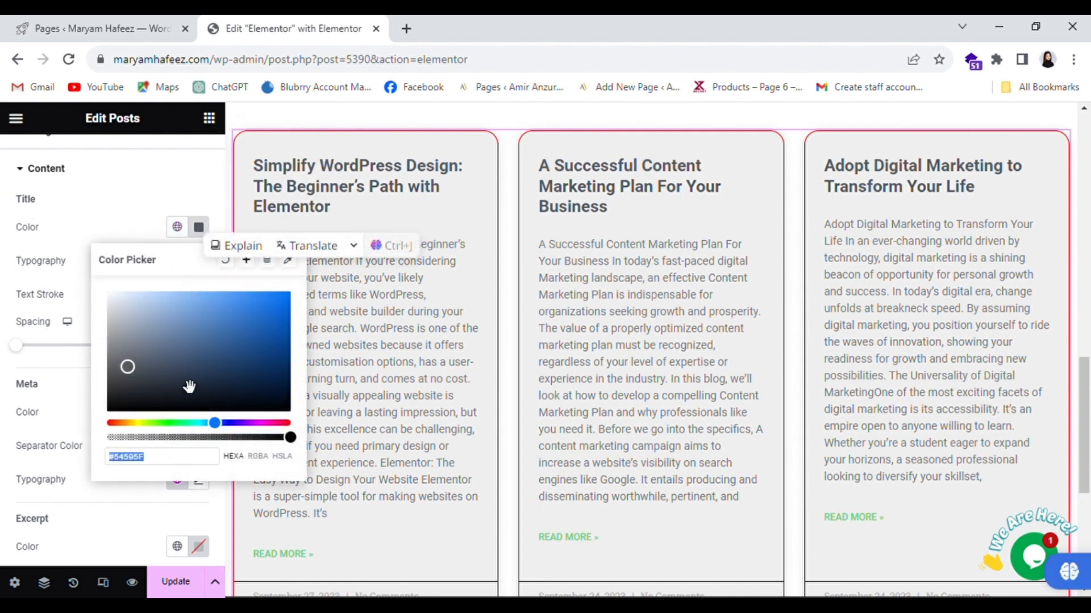
left_click_drag(190, 385, 109, 426)
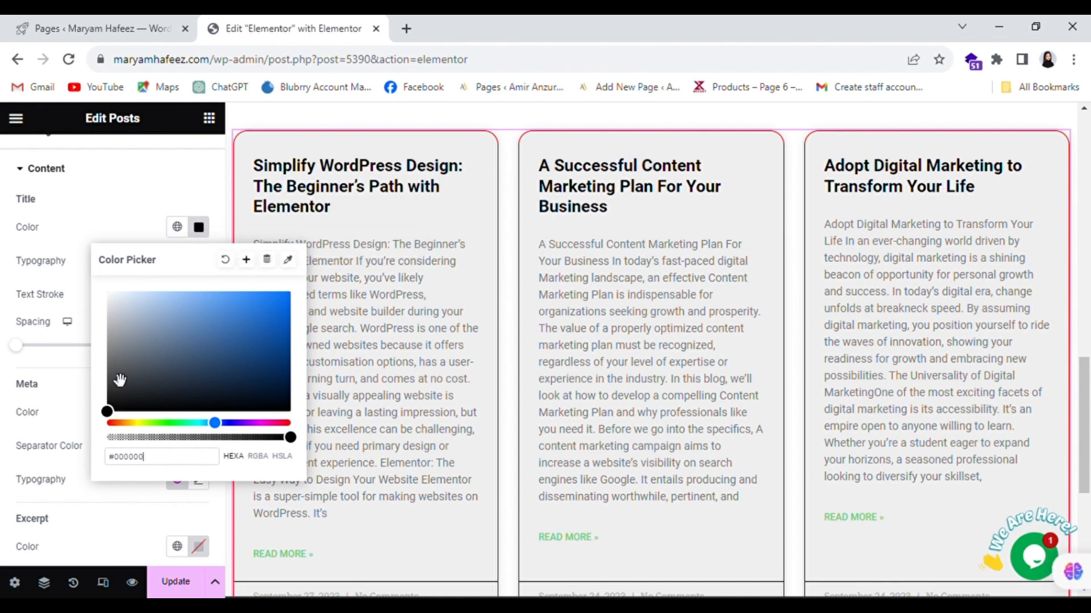
left_click(84, 234)
- Set the title font size to 25 px with 22 px spacing below
left_click(199, 261)
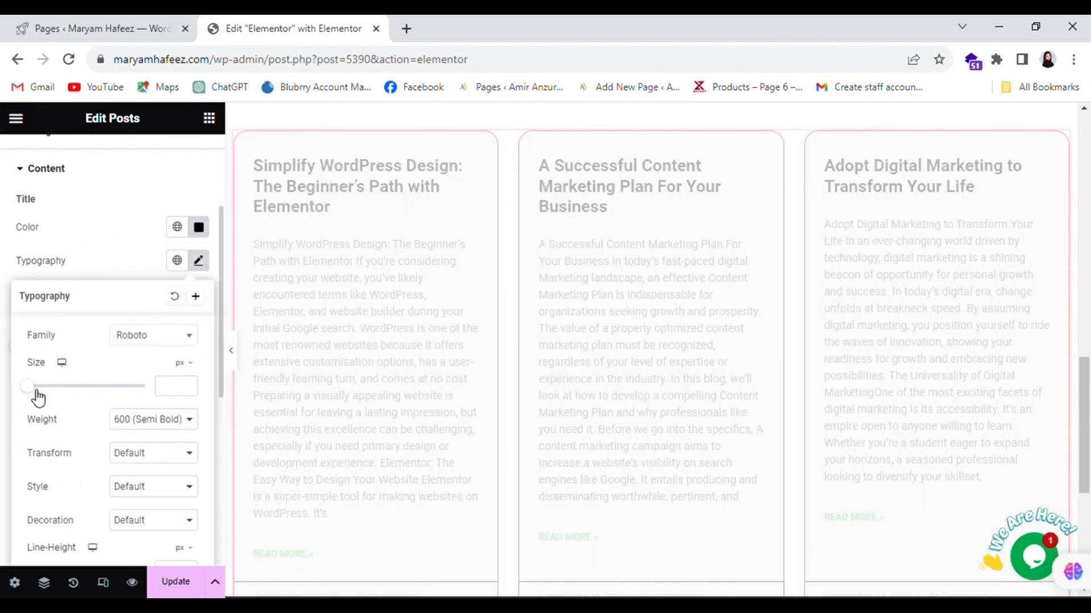
mouse_move(36, 390)
left_mouse_down()
mouse_move(70, 385)
mouse_move(53, 392)
left_mouse_up()
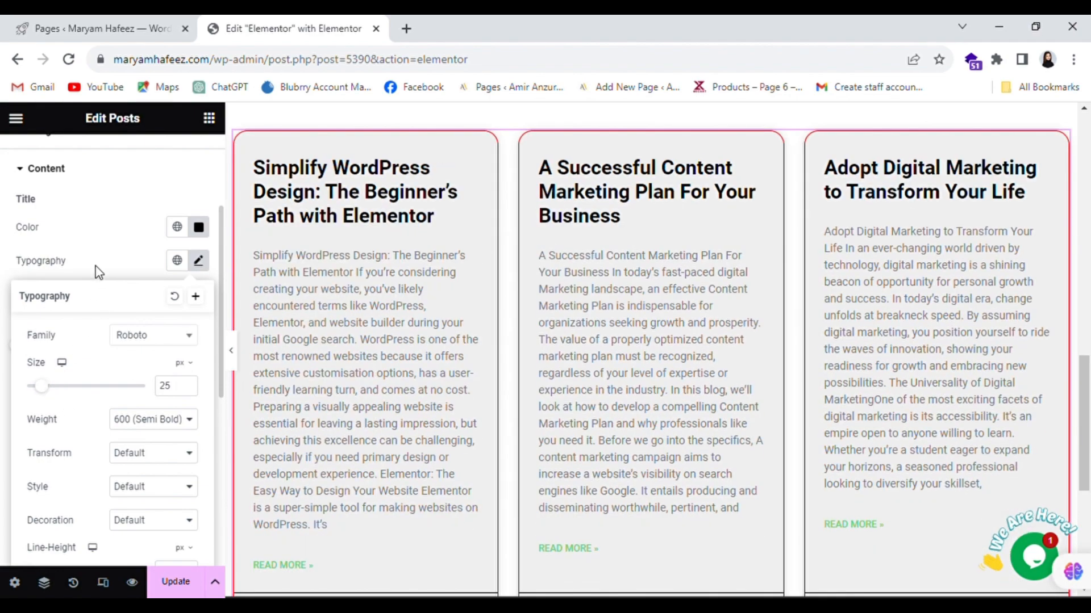
left_click(84, 236)
left_click_drag(19, 347, 51, 347)
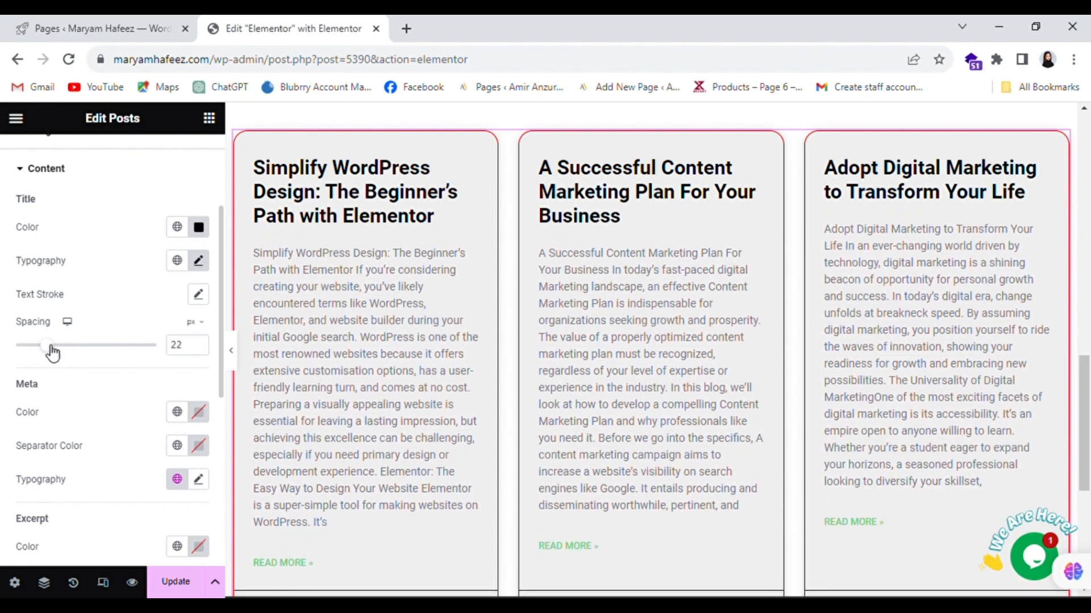
scroll(77, 207, "down", 4)
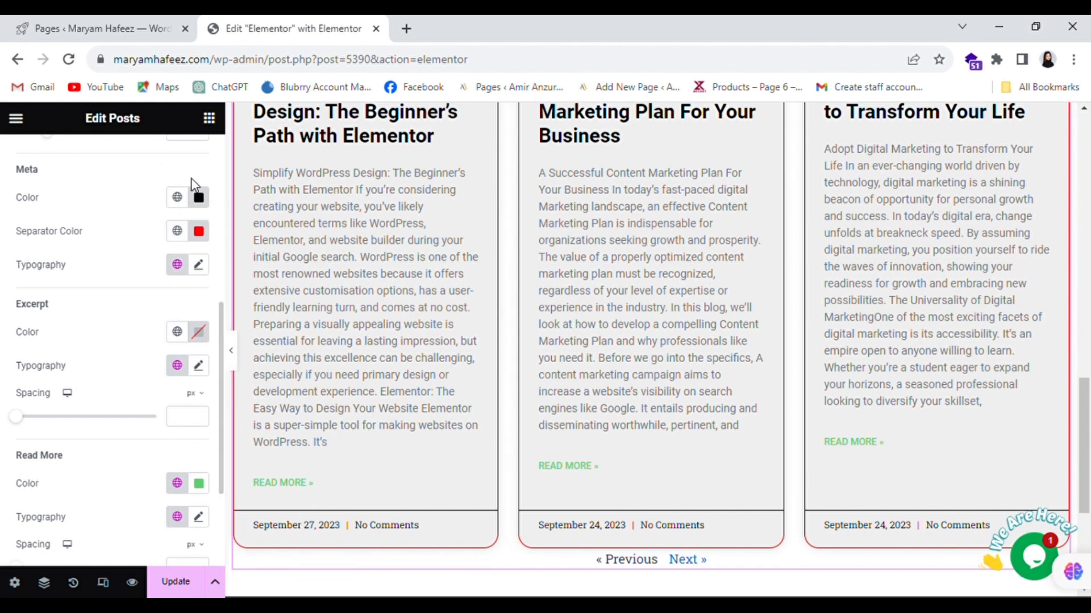
left_click(200, 198)
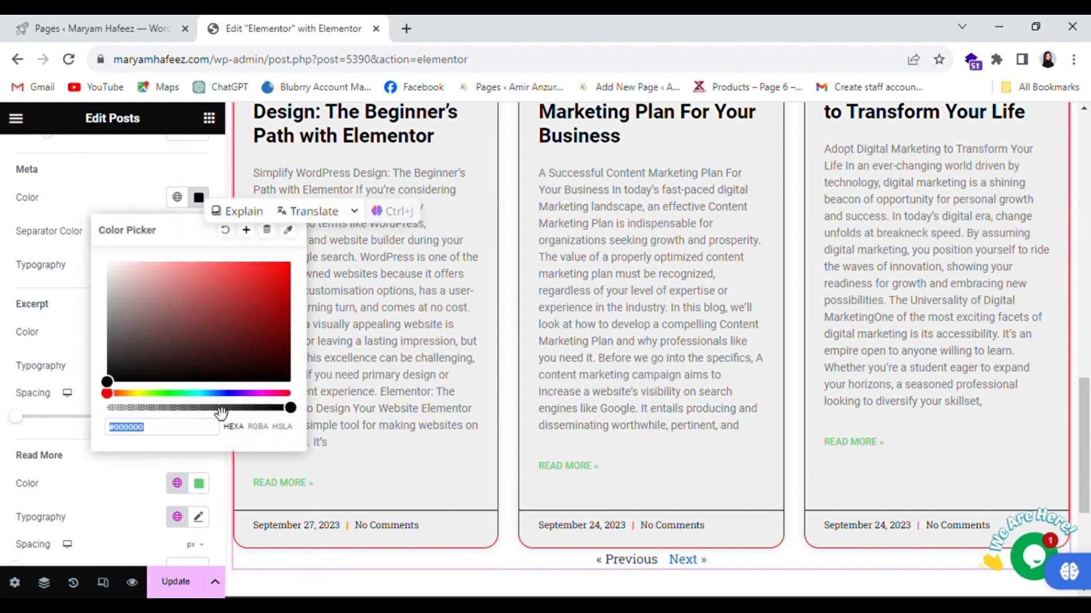
- Color the date and comment meta text vivid blue (#011FF5)
mouse_move(233, 397)
left_mouse_down()
mouse_move(244, 398)
mouse_move(216, 398)
mouse_move(226, 397)
left_mouse_up()
left_click(255, 291)
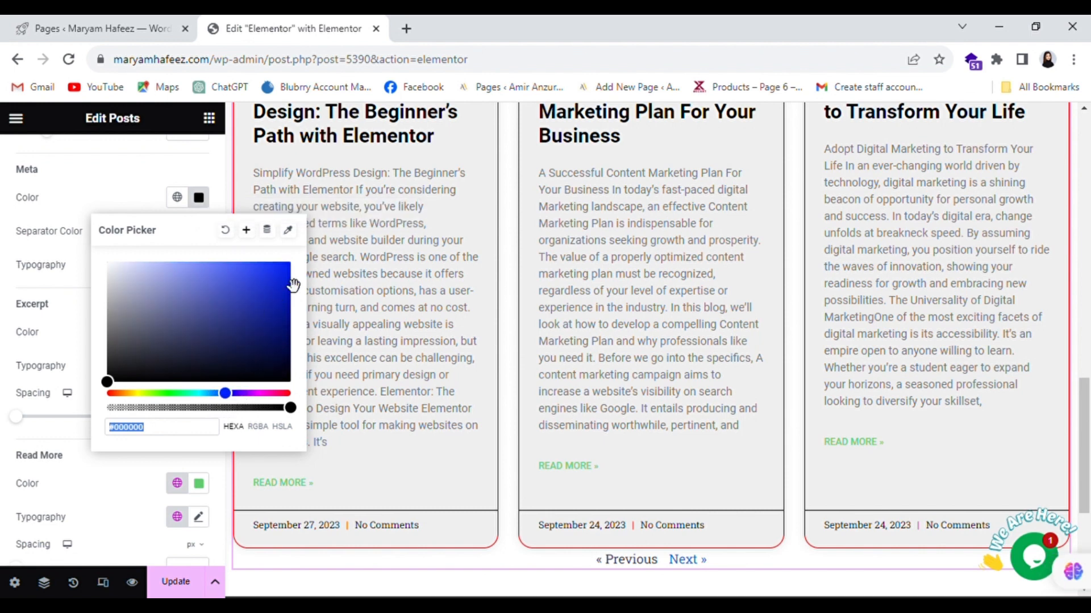
mouse_move(287, 266)
left_mouse_down()
mouse_move(281, 283)
mouse_move(300, 278)
left_mouse_up()
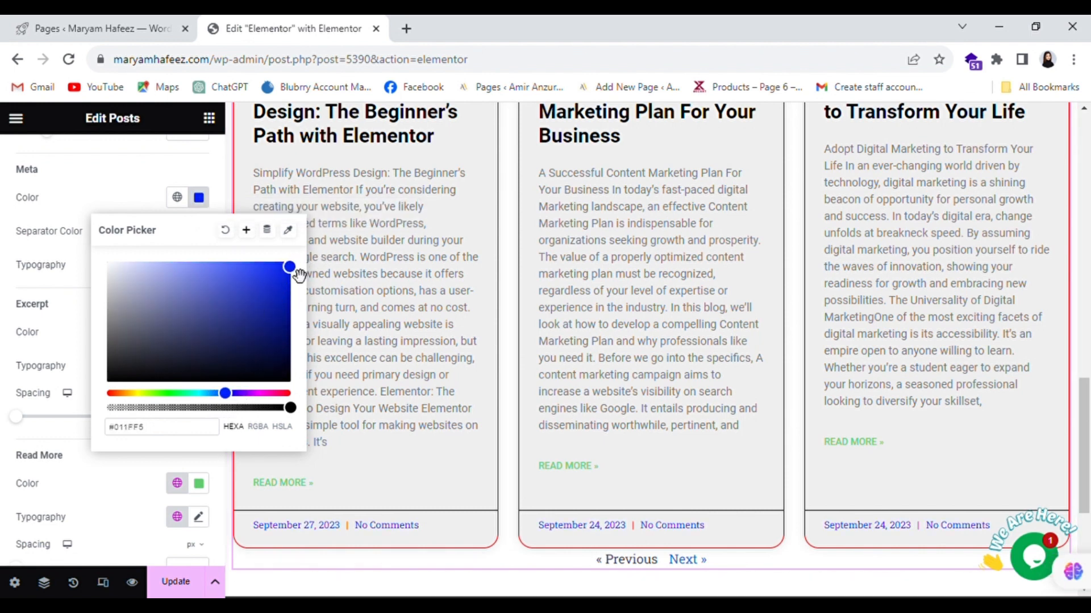
left_click(430, 478)
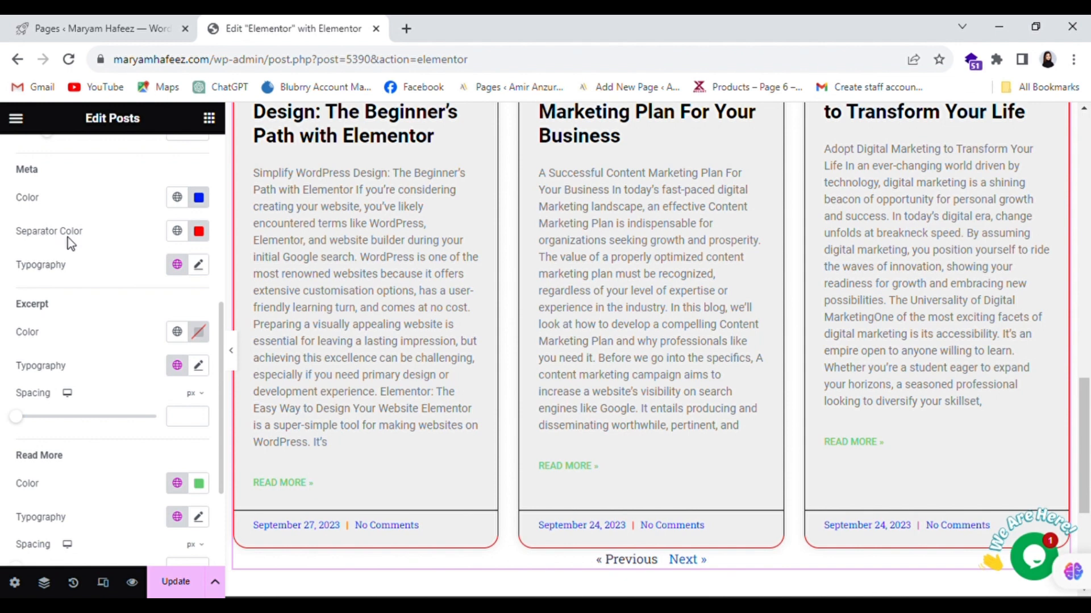
- Set the meta separator color to pure red (#FF0000)
left_click(202, 244)
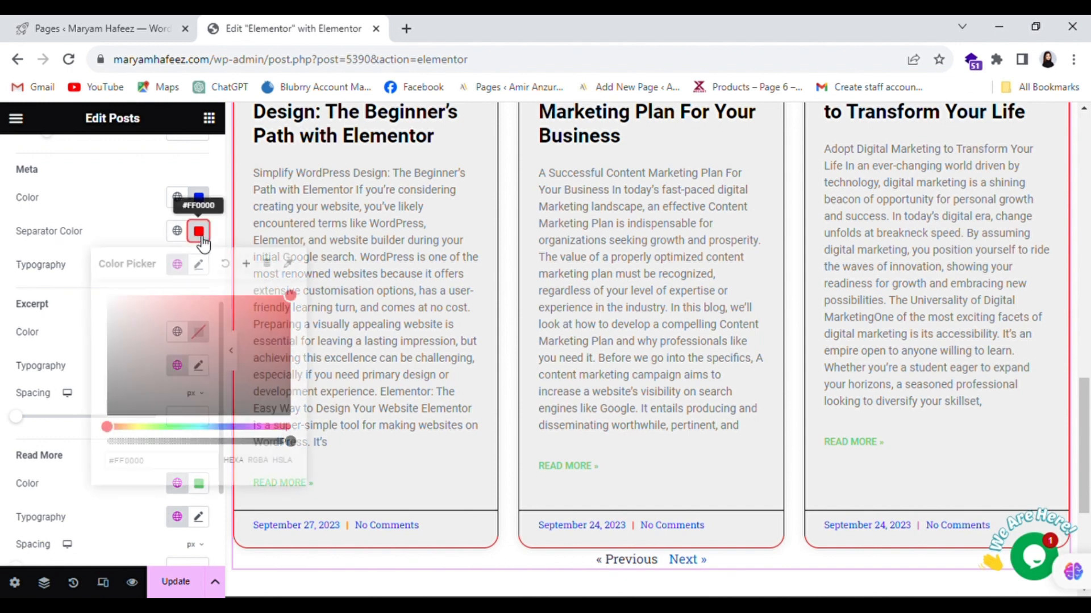
left_click_drag(197, 385, 101, 427)
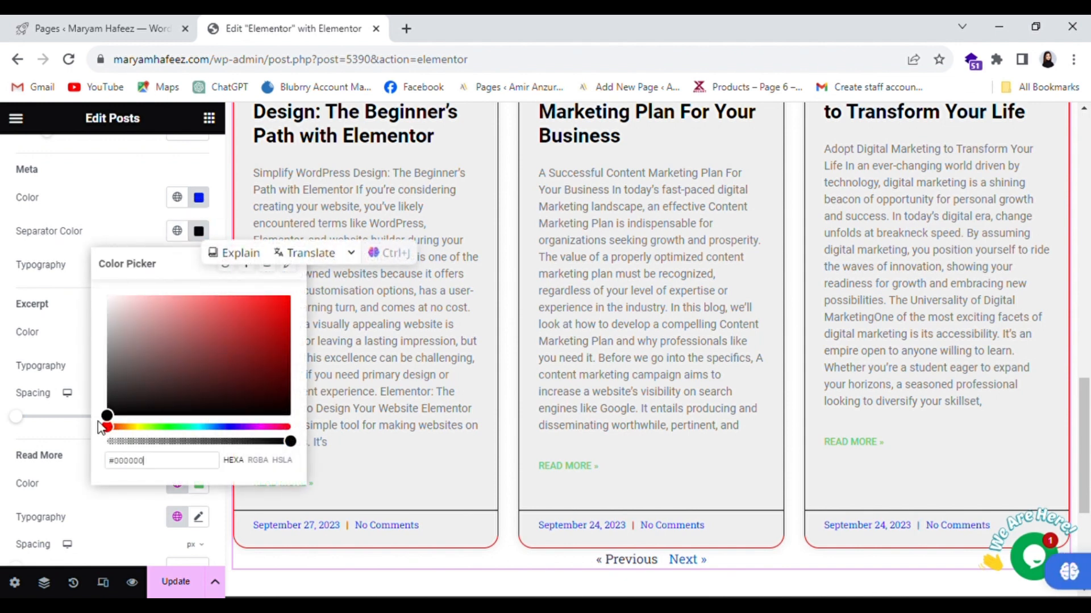
left_click_drag(272, 330, 292, 296)
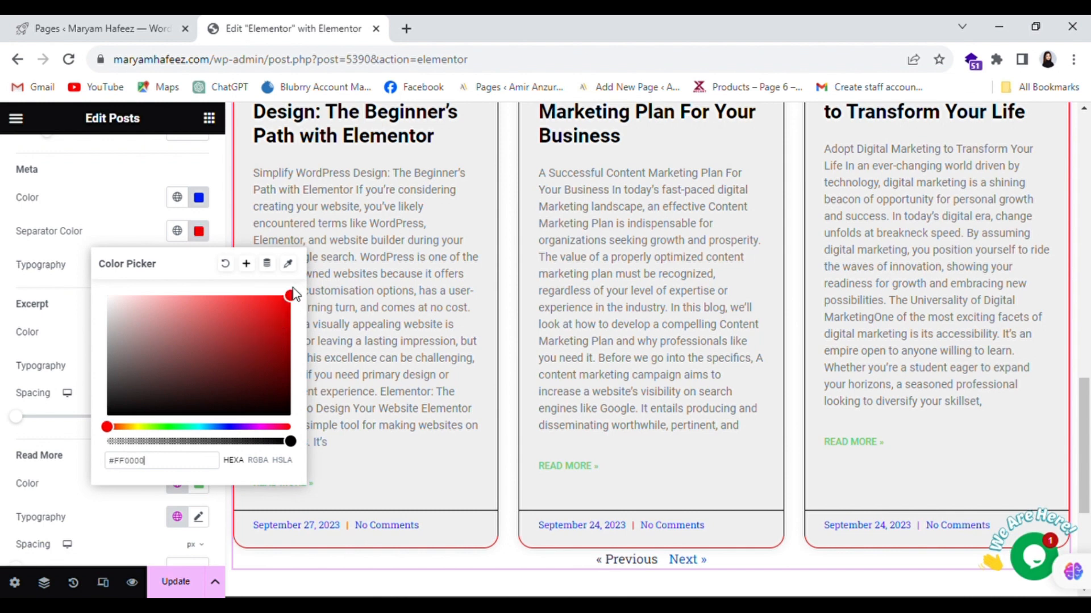
left_click(390, 459)
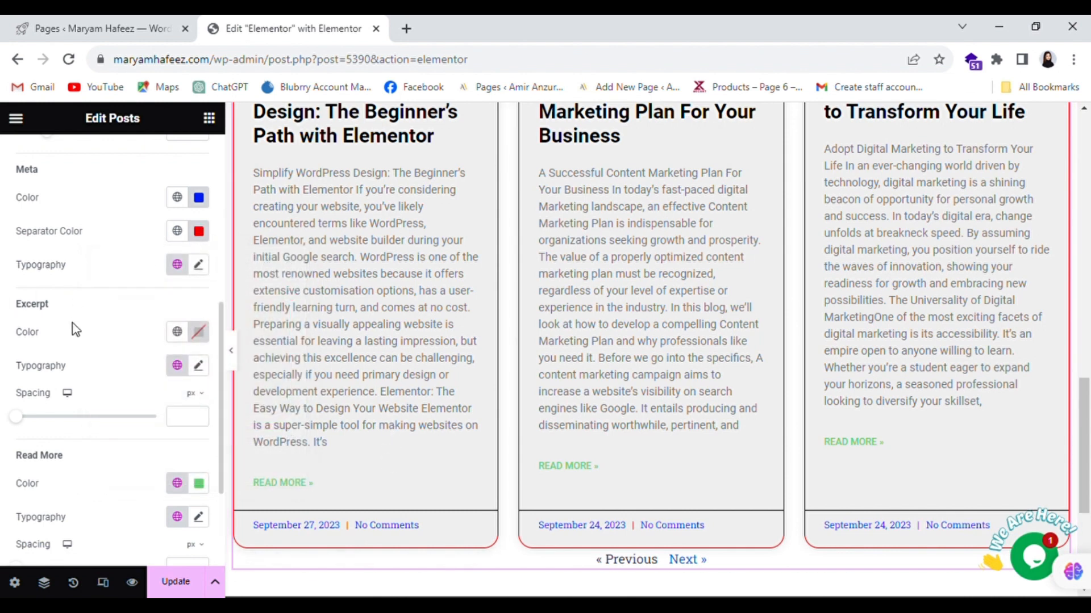
- Make the excerpt text black (#000000)
left_click(197, 333)
left_click_drag(235, 435, 91, 531)
left_click(80, 340)
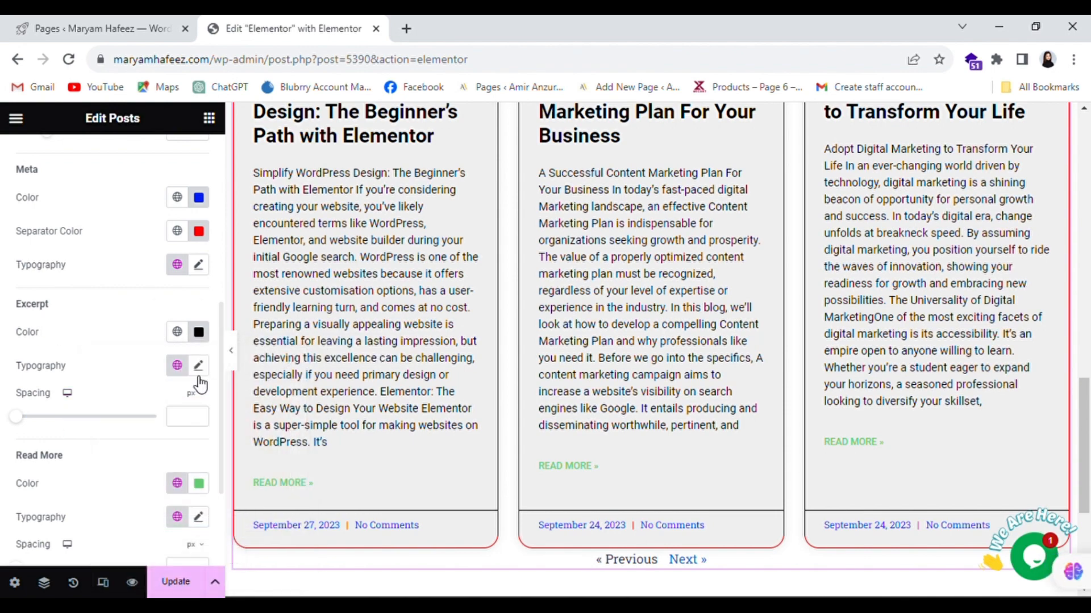
- Set the excerpt font family to Montserrat
left_click(198, 365)
left_click(154, 443)
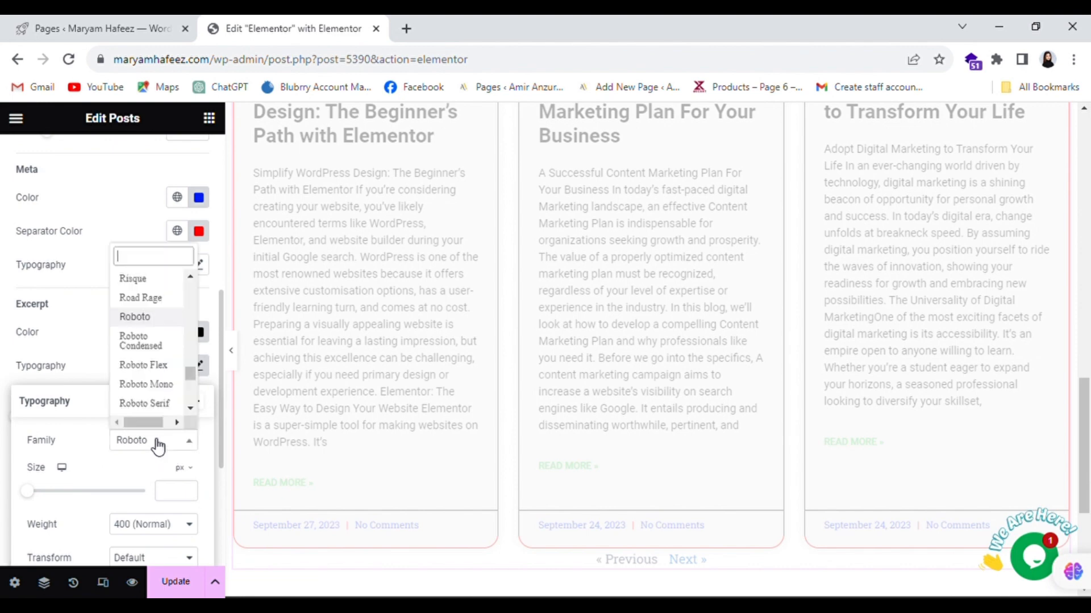
type("mon")
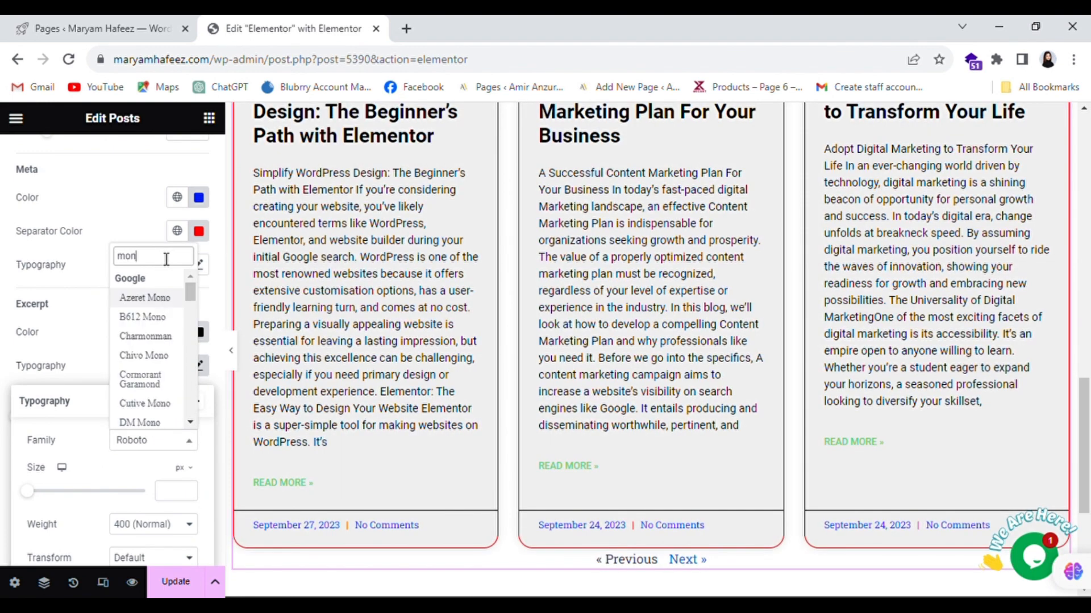
type("ts")
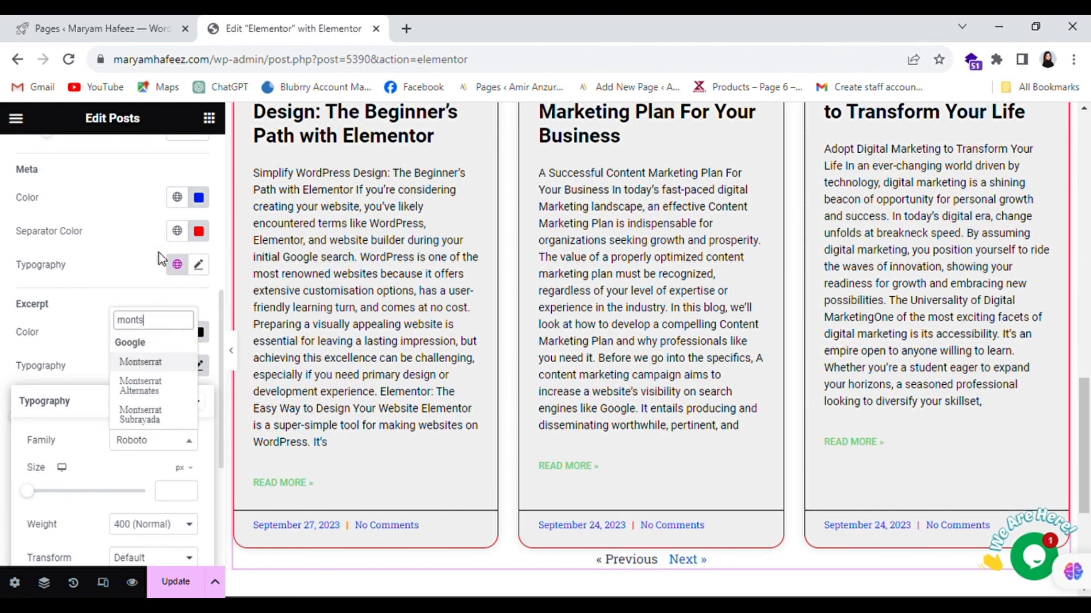
left_click(161, 364)
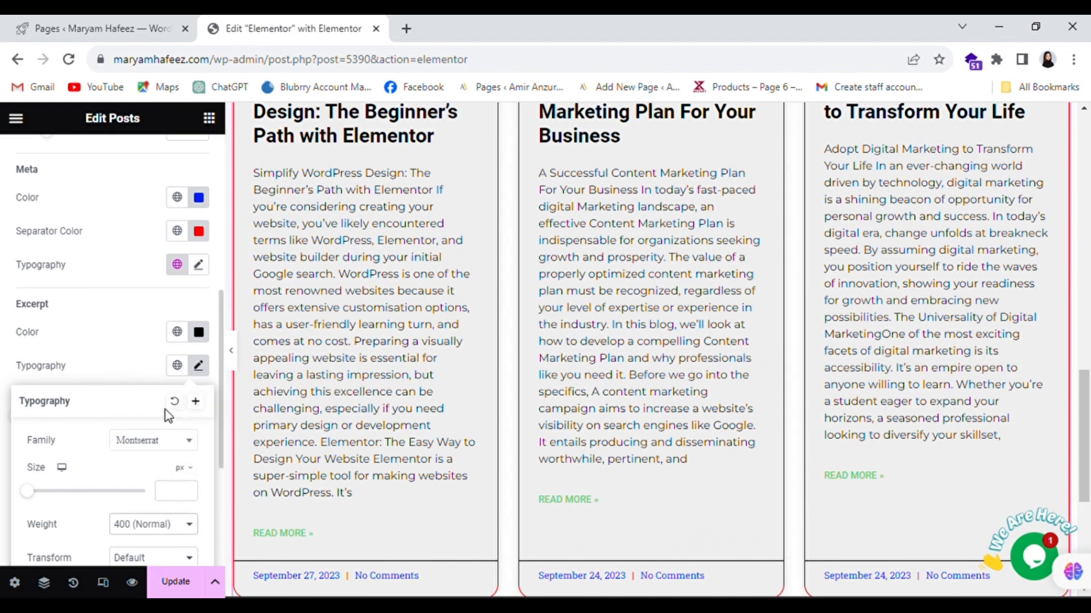
- Raise the excerpt font size to 16 px
left_click(187, 491)
left_click(187, 492)
left_click(187, 491)
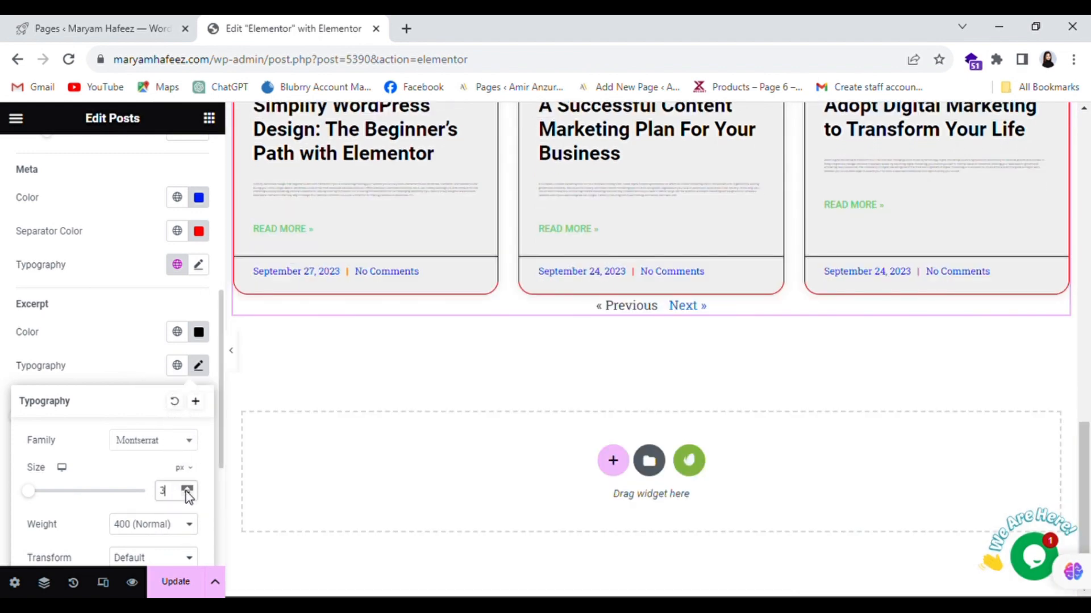
left_click(186, 492)
left_click(187, 492)
left_click(187, 492)
left_click(186, 492)
left_click(187, 491)
left_click(187, 491)
left_click(186, 492)
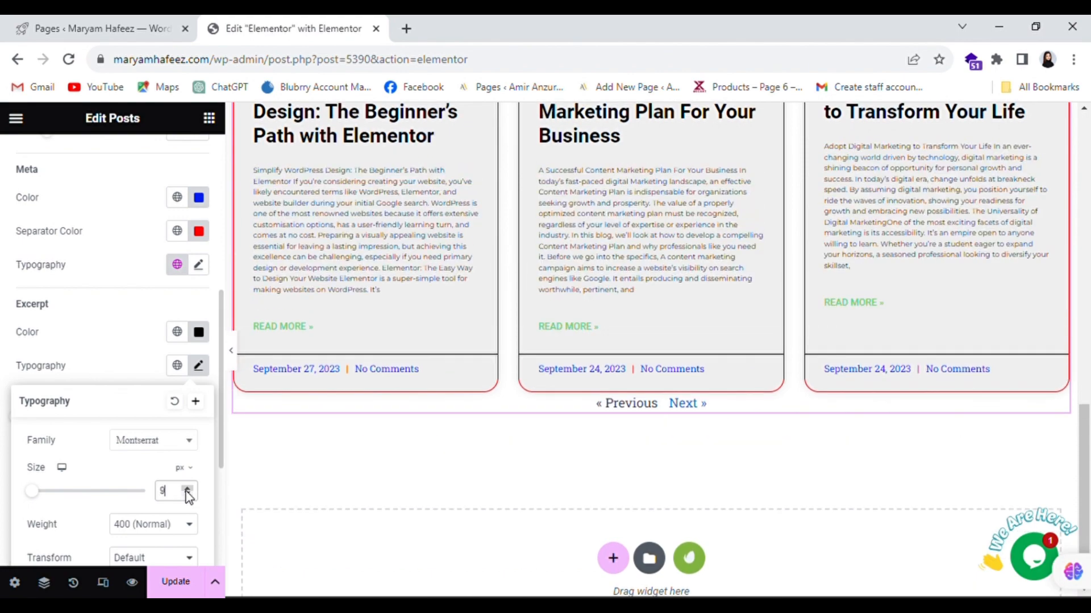
left_click(187, 491)
left_click(187, 491)
left_click(187, 492)
left_click(187, 491)
left_click(187, 492)
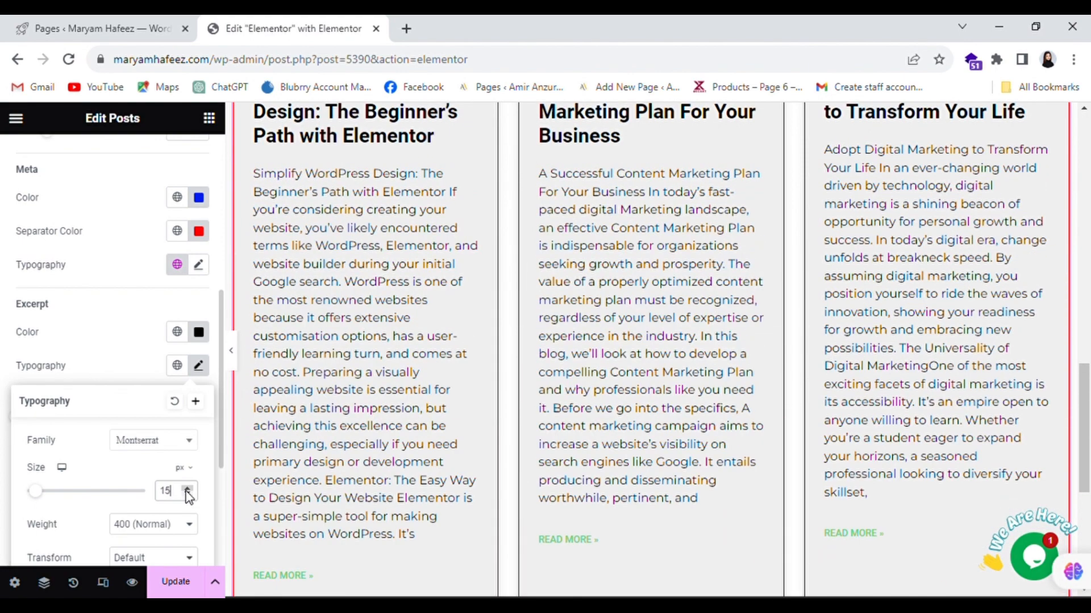
left_click(187, 491)
left_click(188, 494)
left_click(187, 489)
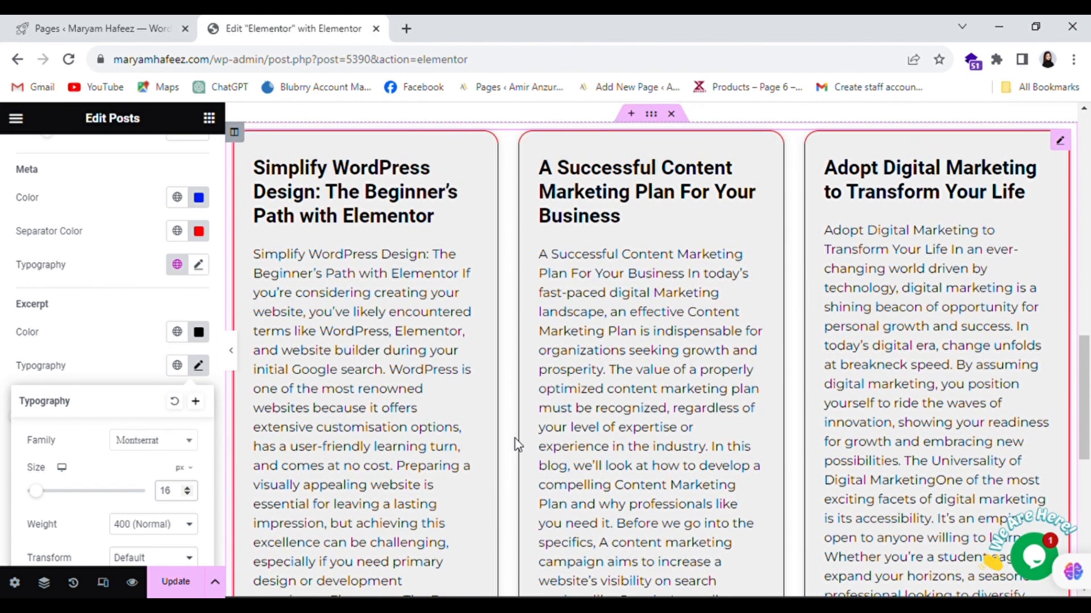
left_click(117, 370)
scroll(531, 375, "down", 2)
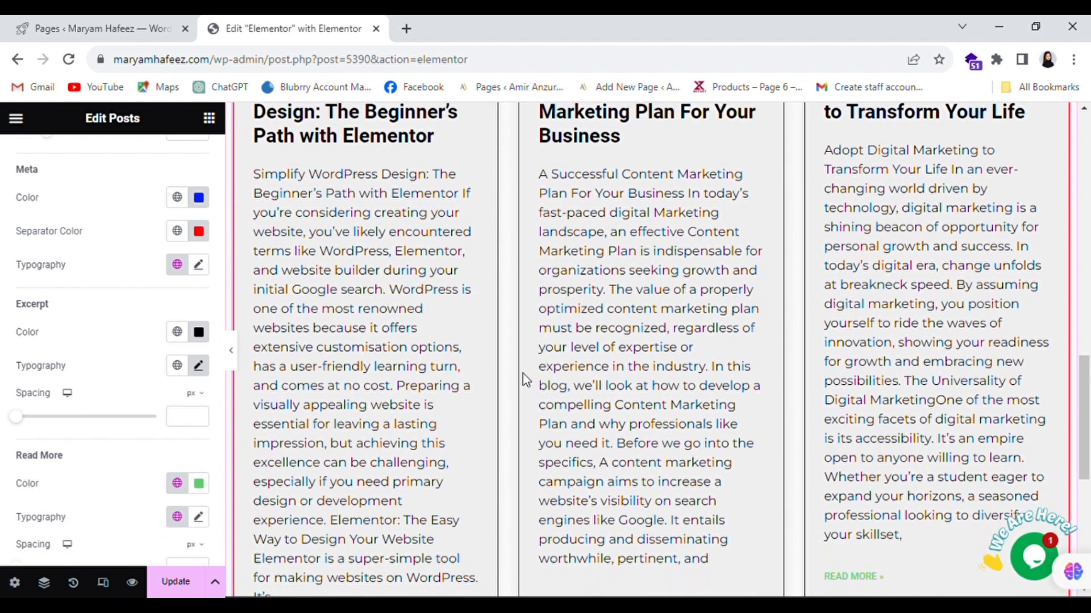
scroll(134, 389, "down", 3)
scroll(569, 405, "down", 4)
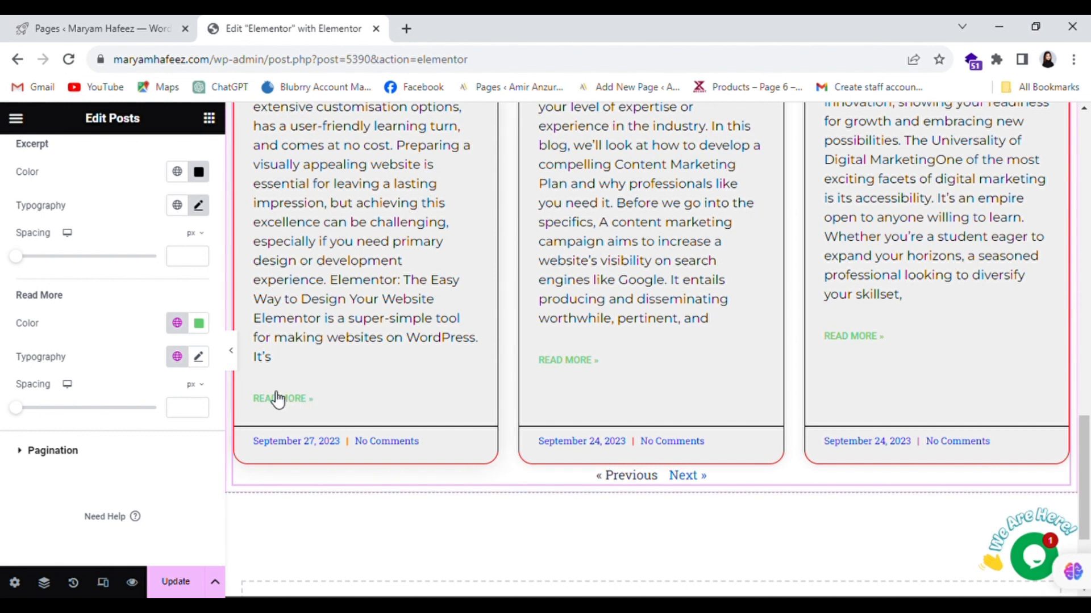
- Make the Read More links bright red (#FF0000) with 11 px spacing
left_click(199, 325)
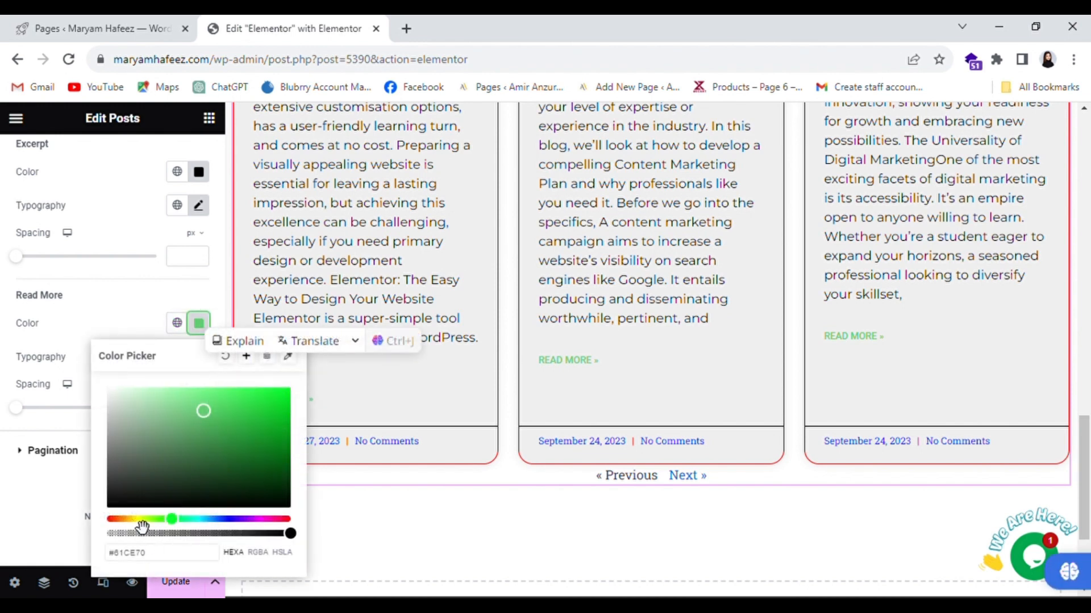
left_click_drag(141, 522, 110, 528)
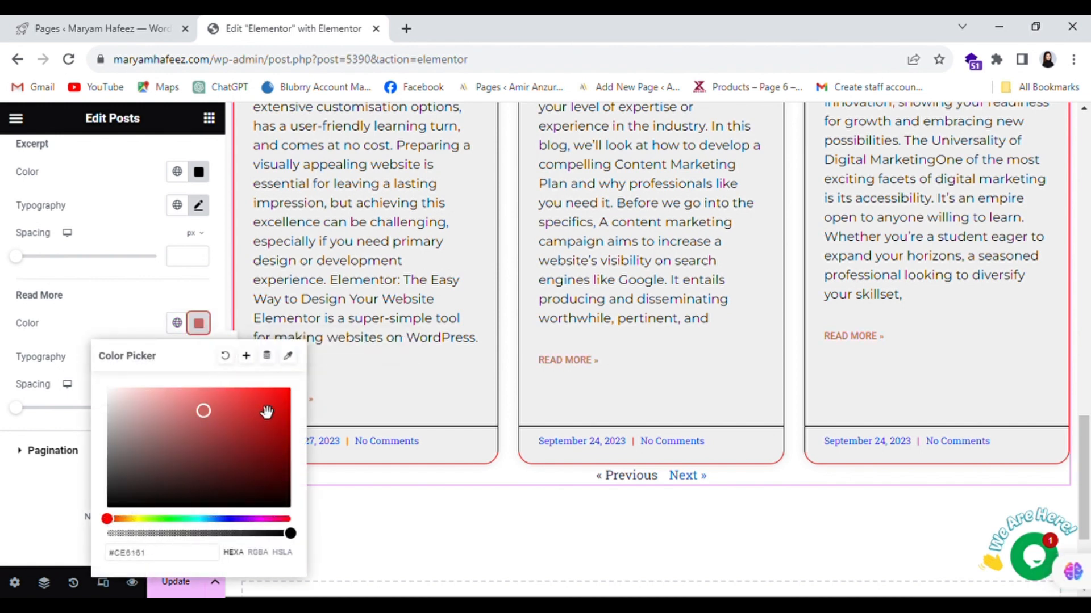
left_click_drag(266, 411, 307, 394)
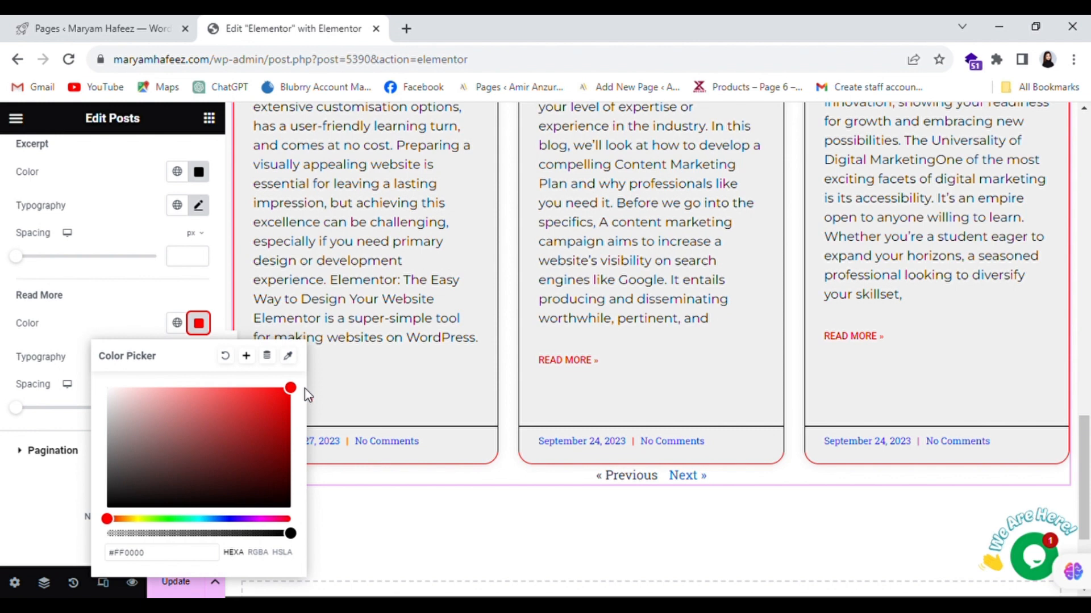
left_click(145, 298)
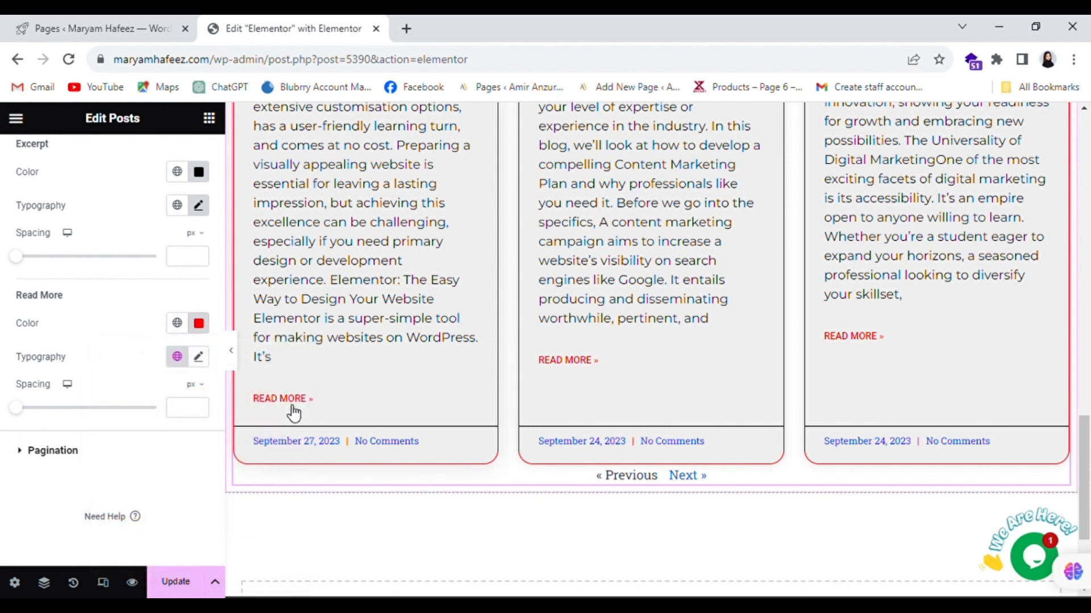
mouse_move(23, 418)
left_mouse_down()
mouse_move(76, 423)
mouse_move(38, 430)
left_mouse_up()
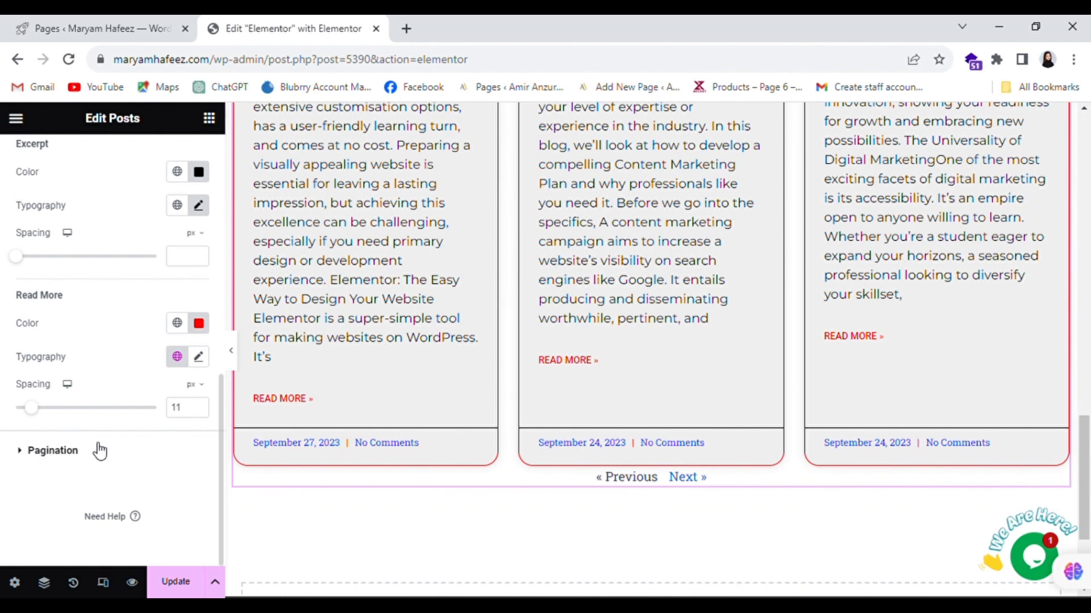
left_click(31, 452)
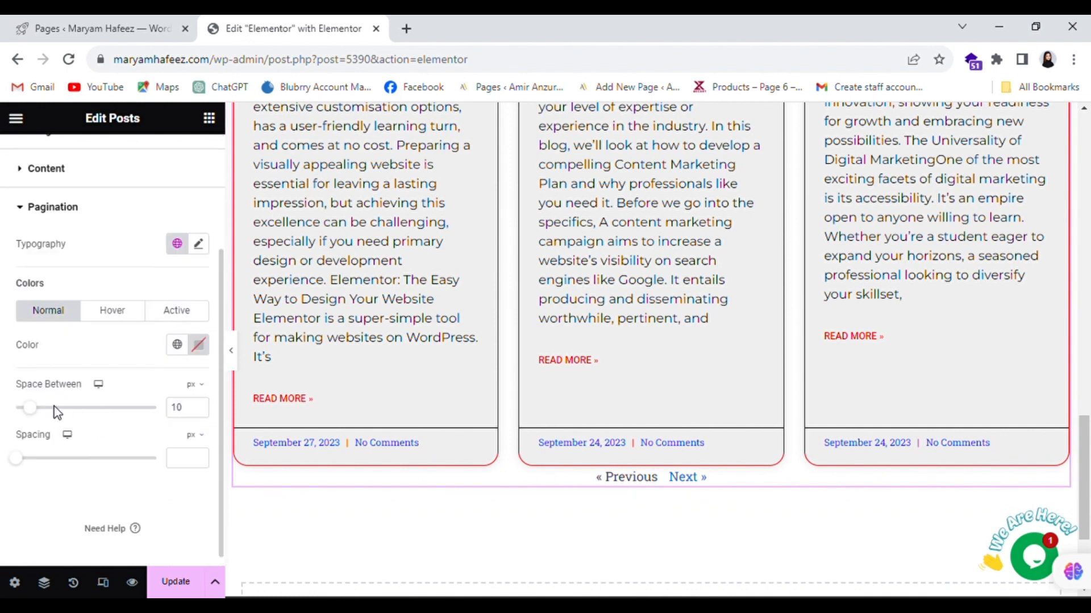
- Set pagination space between to 17 px, spacing to 31 px, and link color to red (#FF0000)
left_click_drag(40, 415, 65, 484)
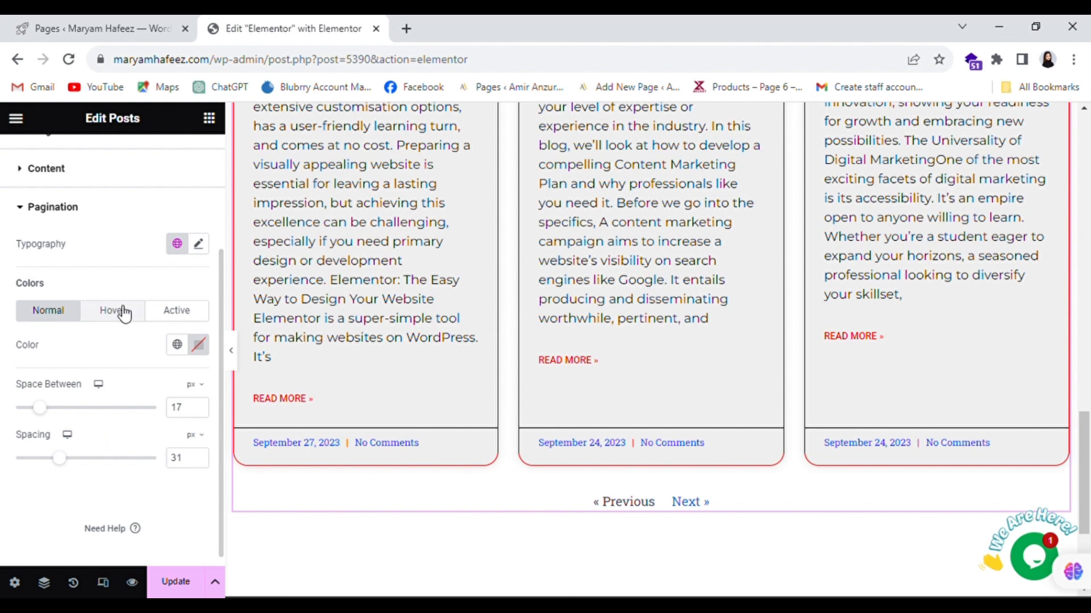
left_click(198, 345)
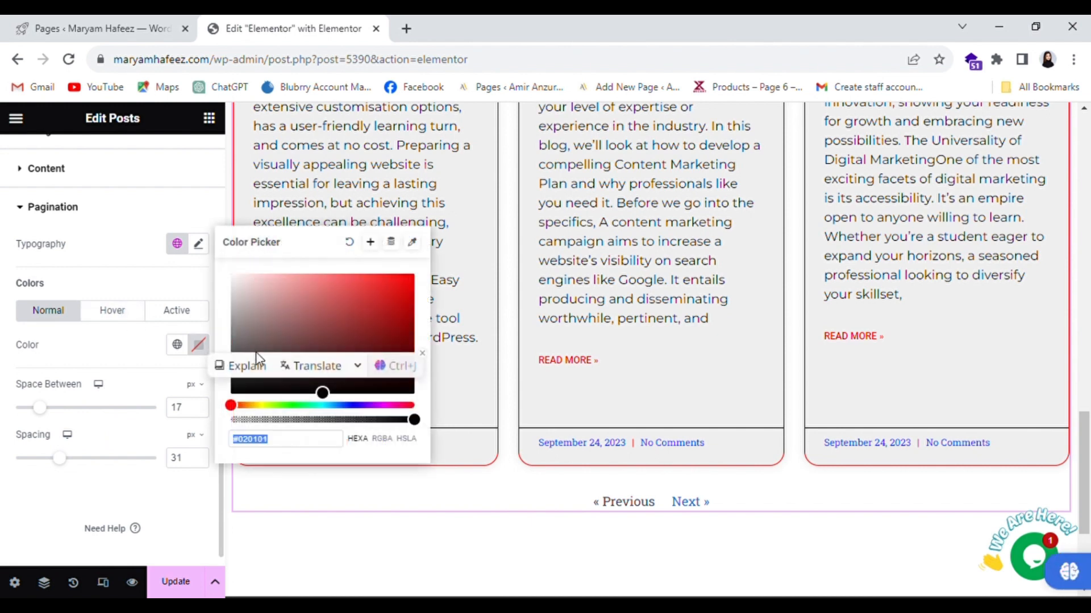
left_click_drag(375, 349, 410, 278)
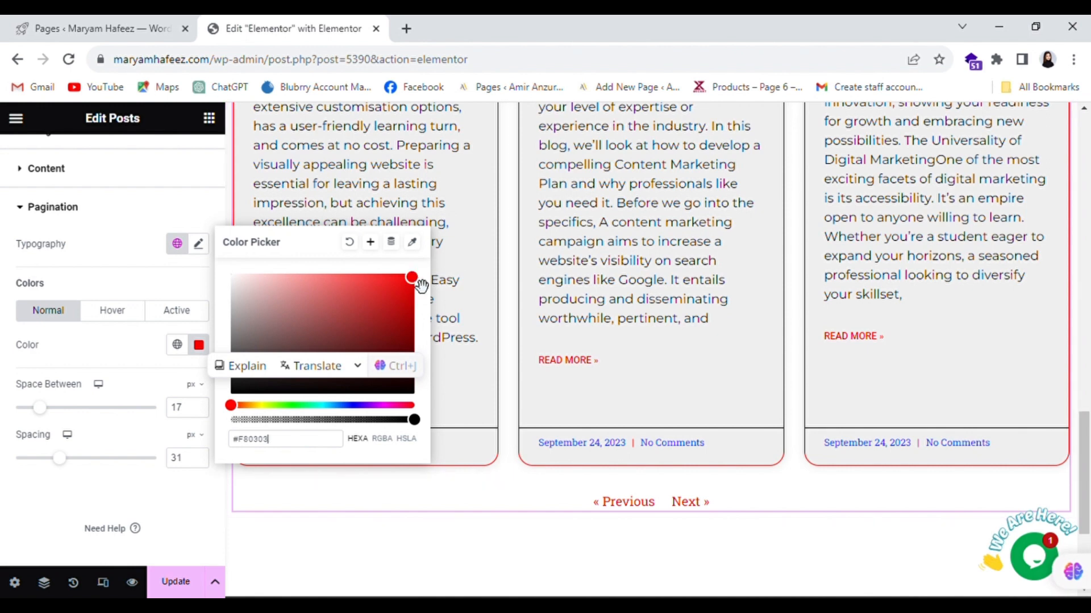
left_click(113, 311)
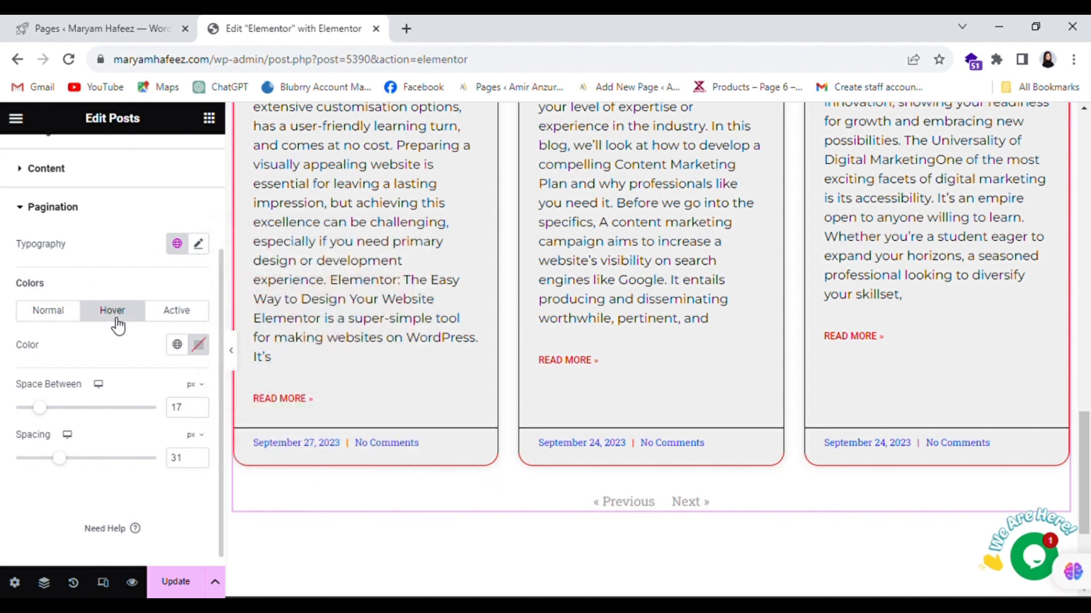
left_click(199, 345)
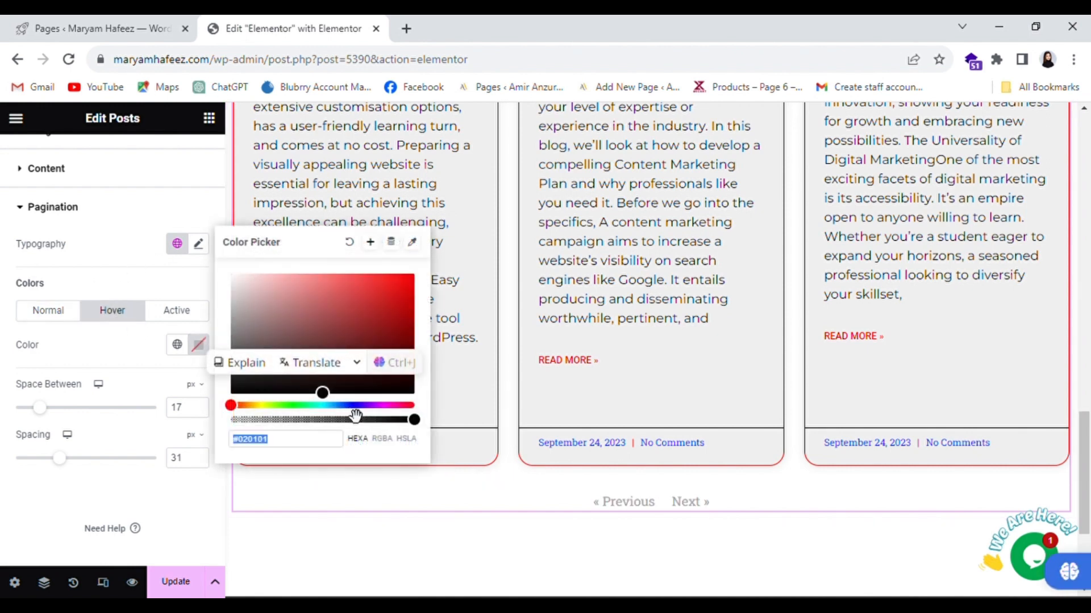
left_click_drag(357, 405, 366, 405)
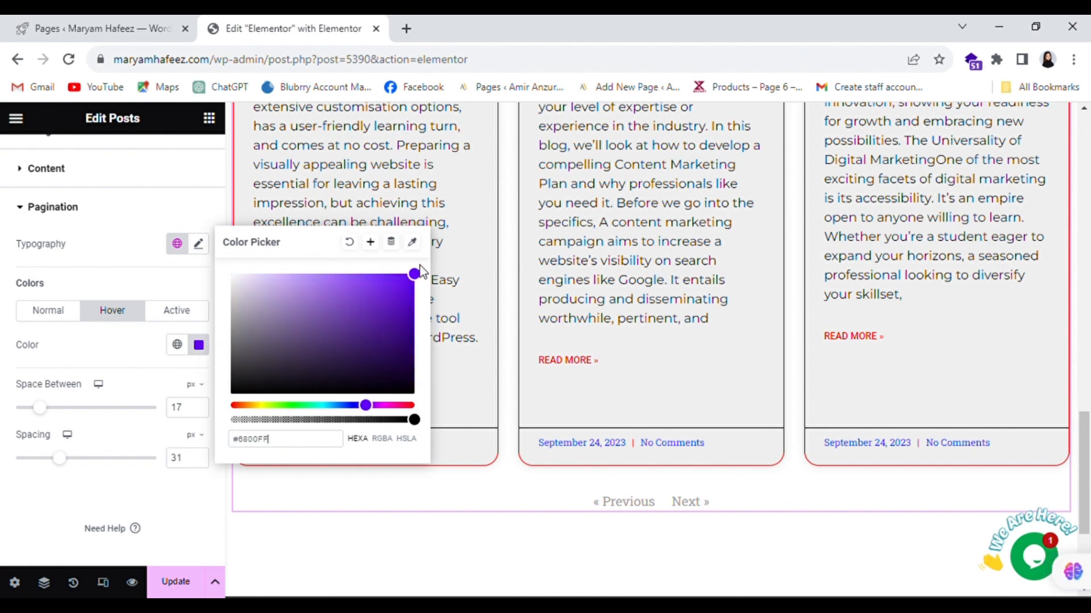
left_click(377, 325)
left_click(62, 310)
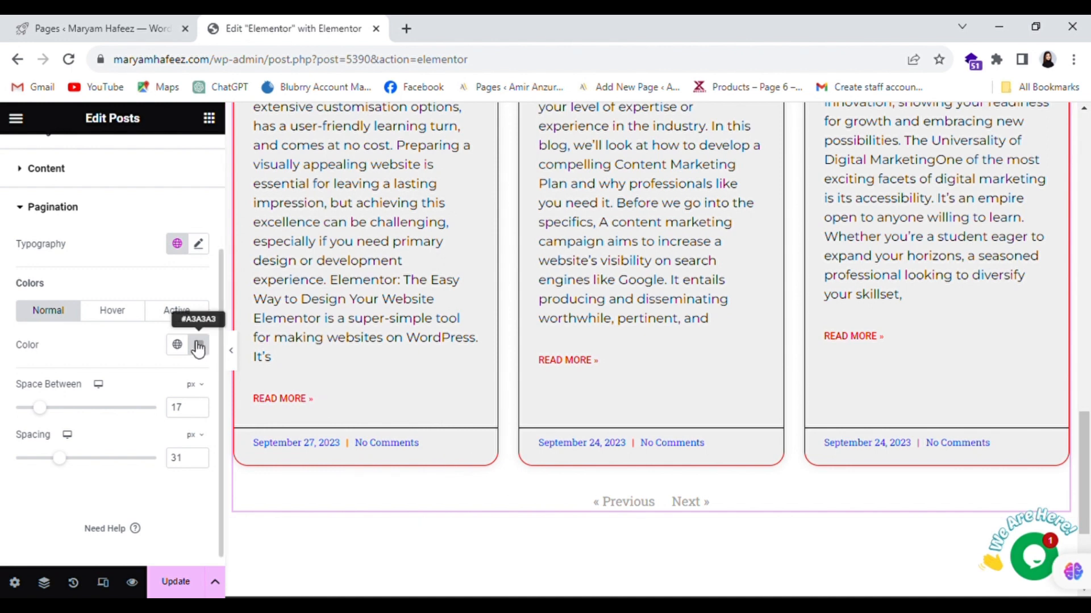
left_click(198, 344)
left_click(414, 284)
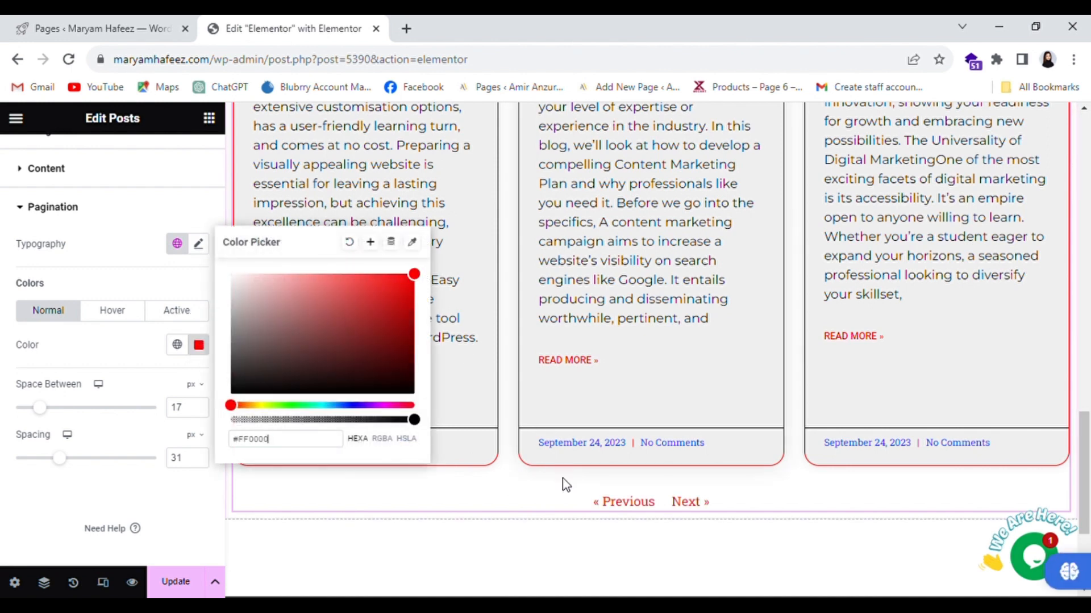
left_click(680, 541)
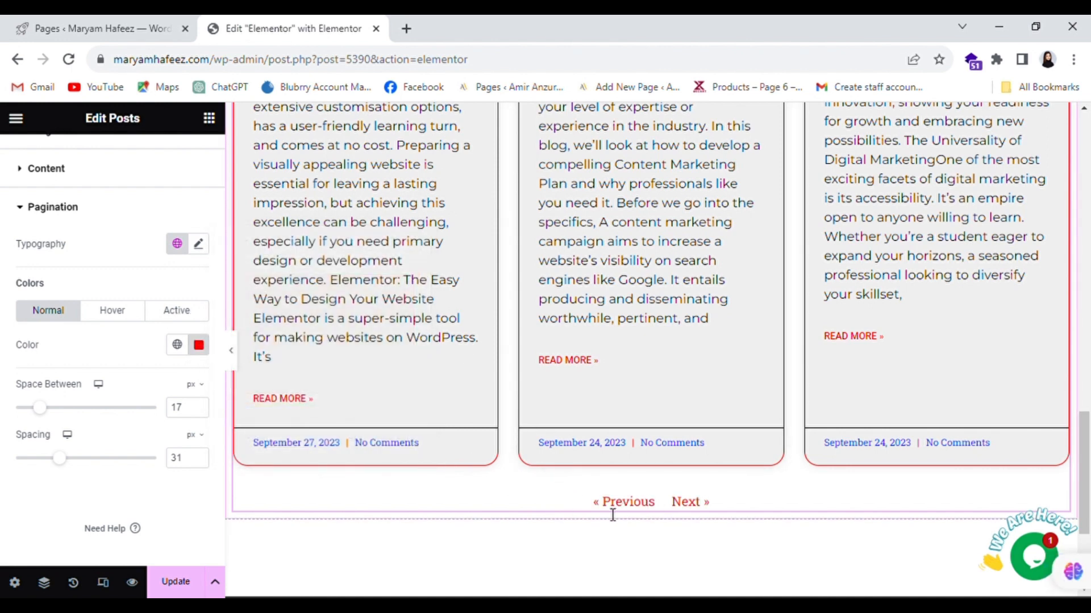
- Set the pagination hover color to vivid purple (#6800FF)
left_click(113, 310)
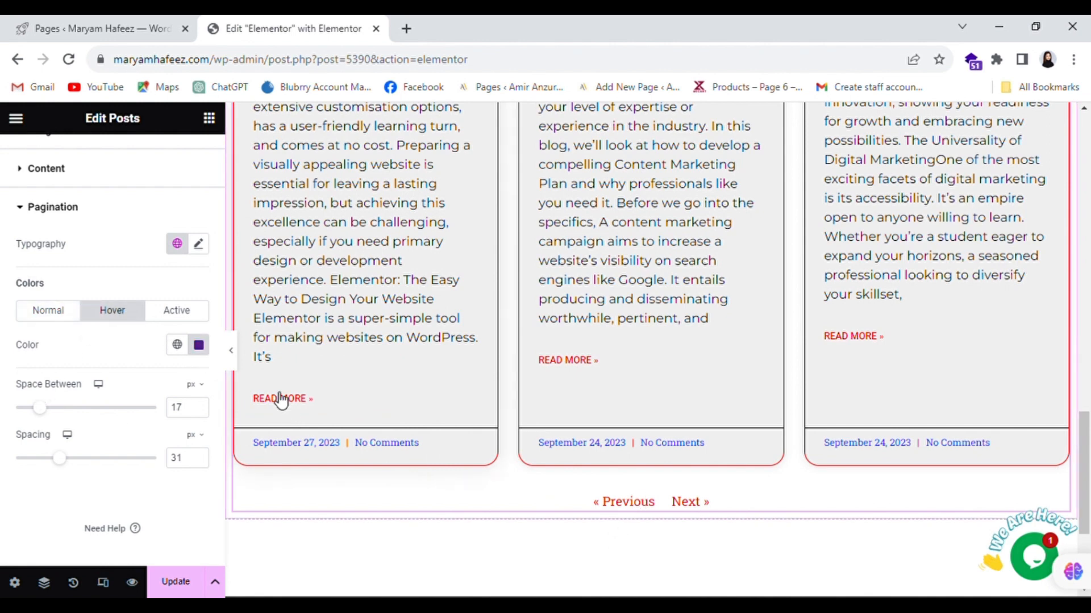
left_click(198, 345)
left_click_drag(413, 310, 425, 279)
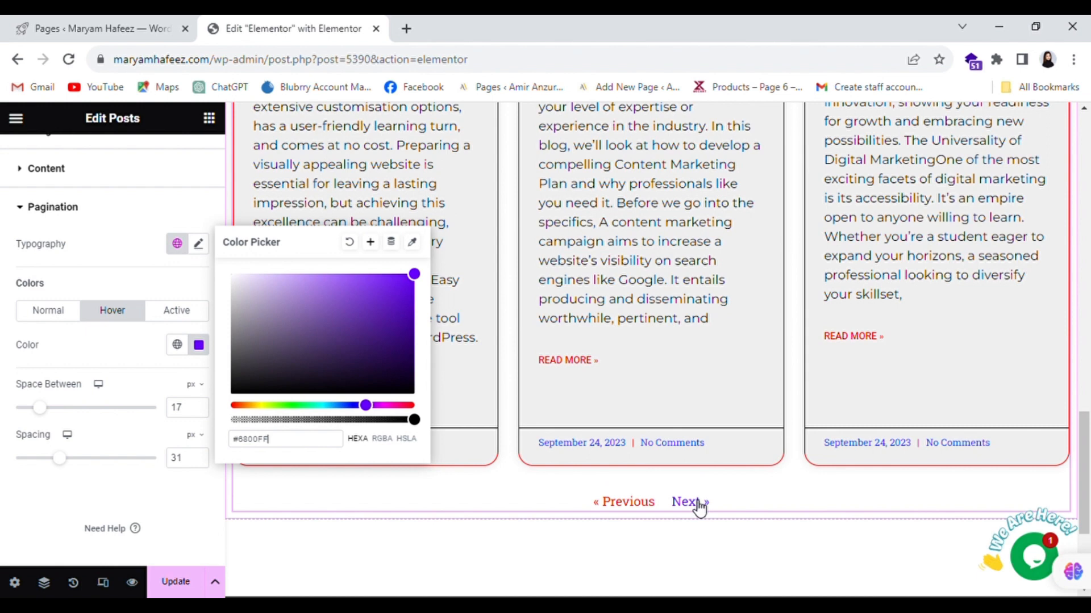
left_click(682, 523)
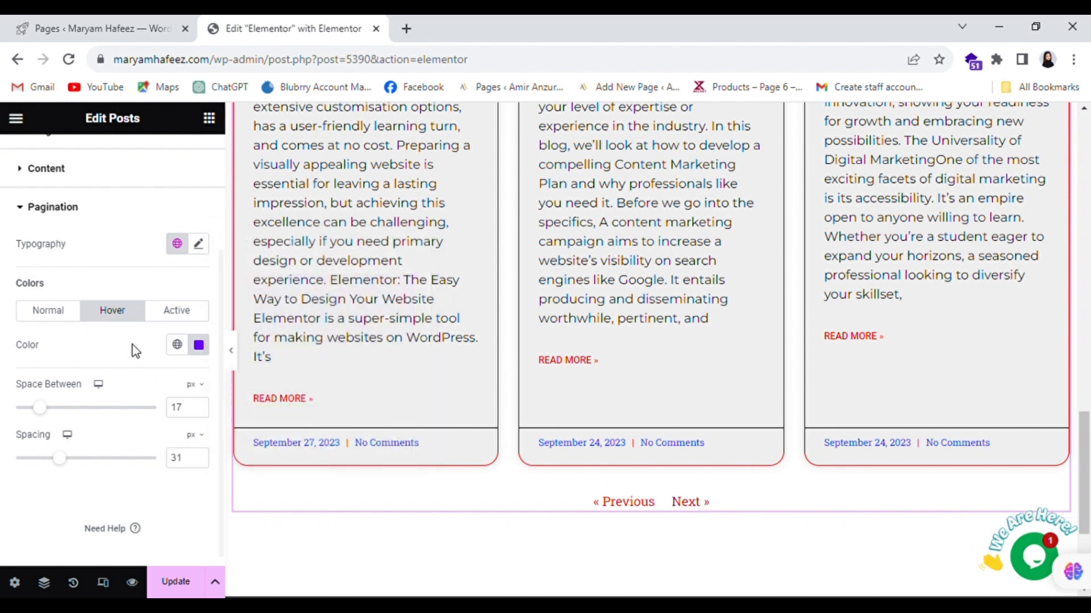
- Set the active pagination color to bright green (#12FF00)
left_click(182, 316)
left_click(199, 344)
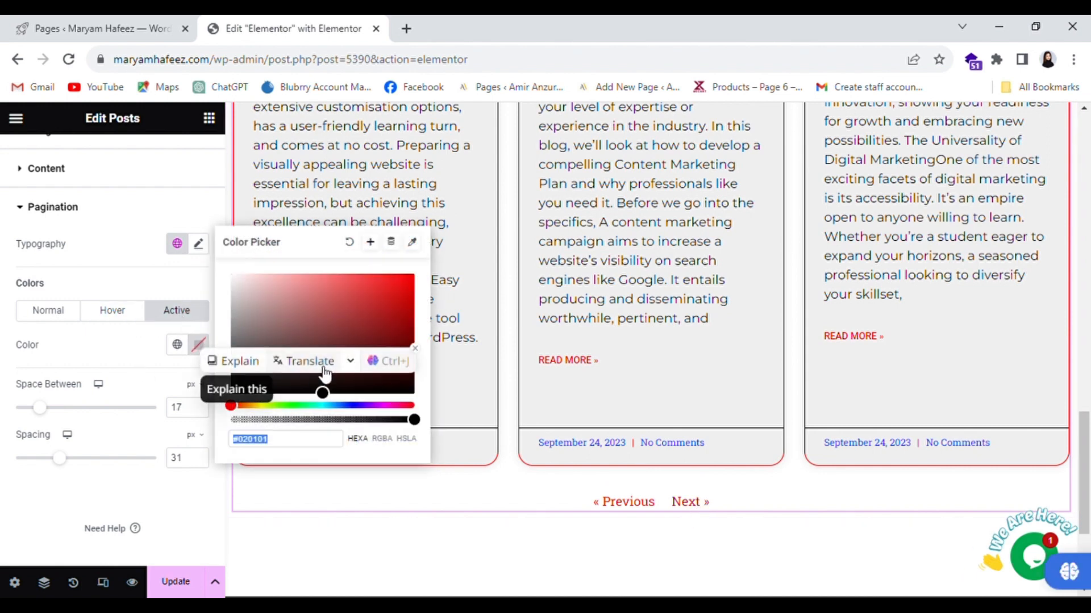
left_click(285, 406)
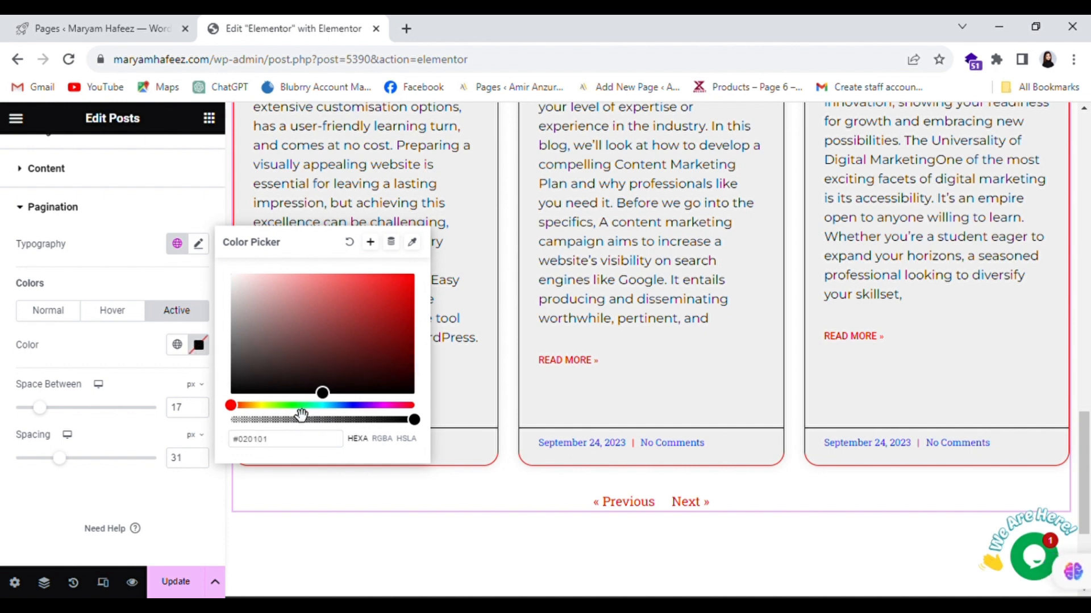
left_click(290, 406)
left_click_drag(382, 328, 431, 282)
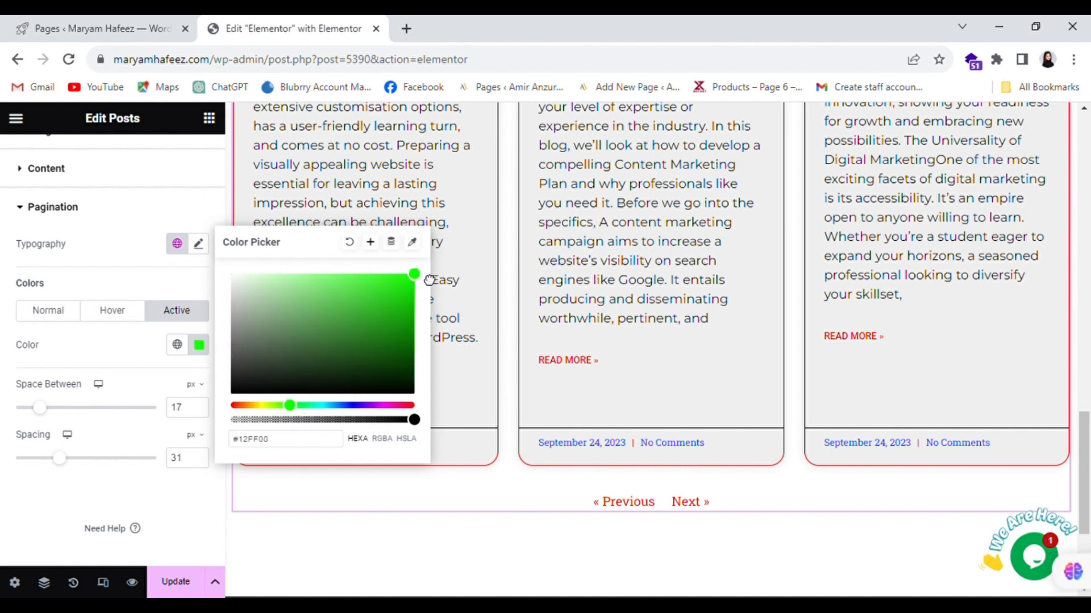
left_click(728, 543)
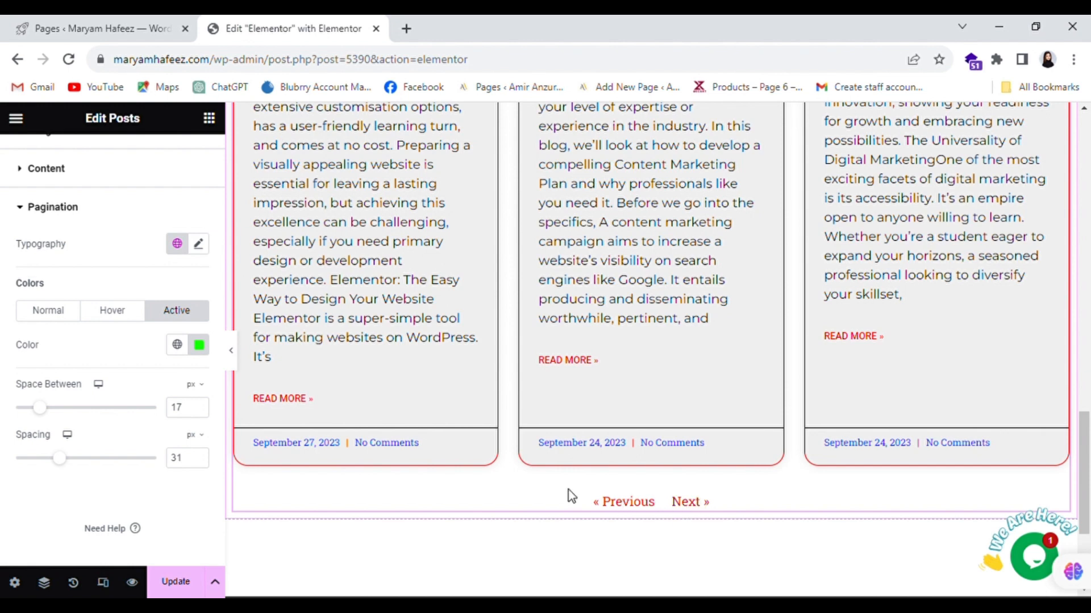
scroll(736, 534, "up", 8)
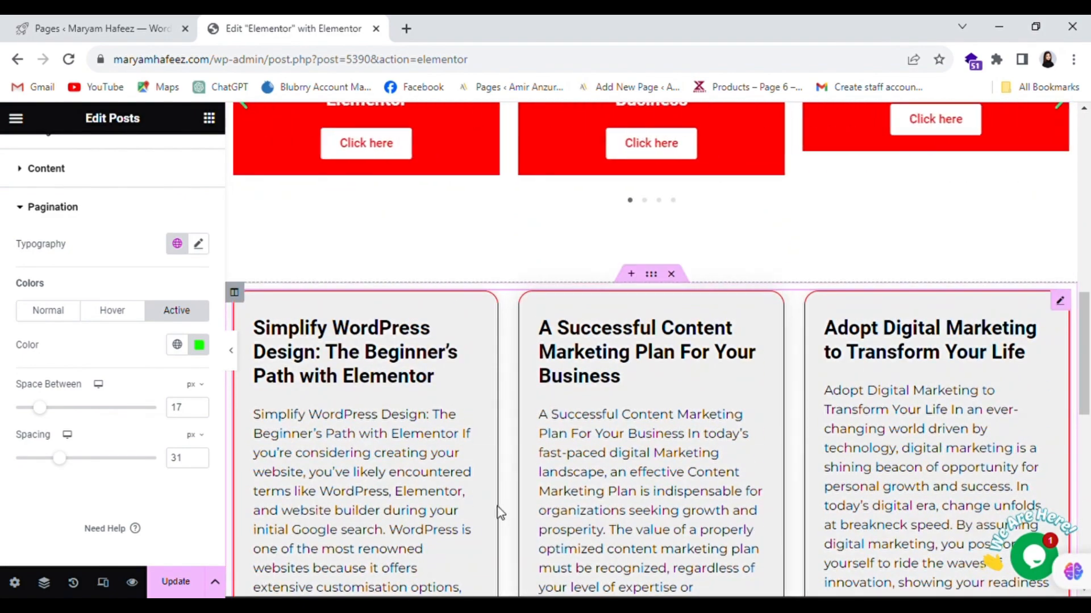
scroll(540, 505, "up", 6)
scroll(540, 504, "down", 10)
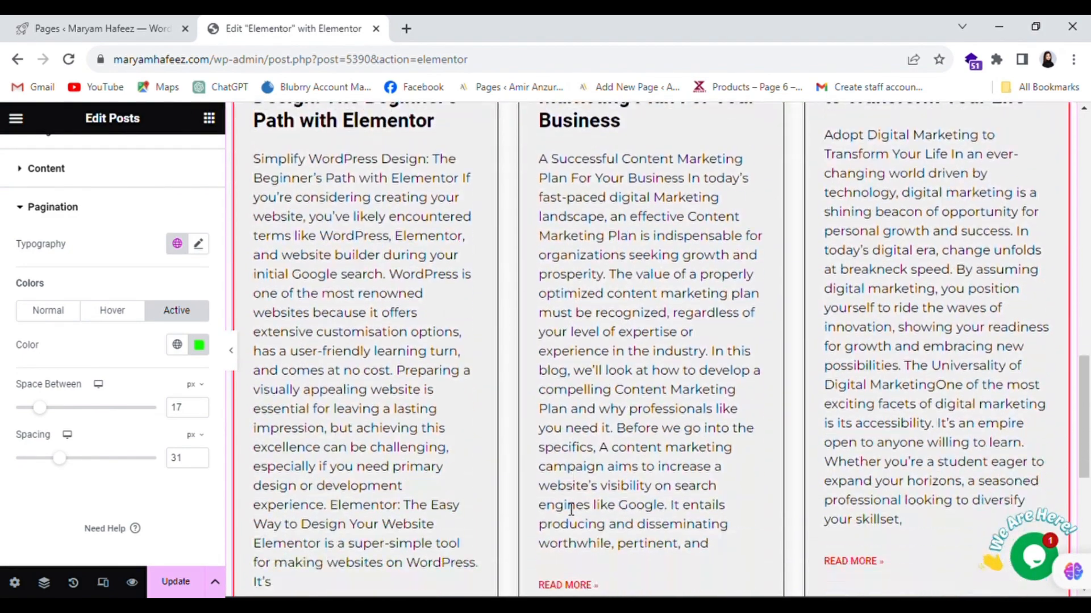
scroll(568, 508, "down", 1)
scroll(636, 457, "down", 1)
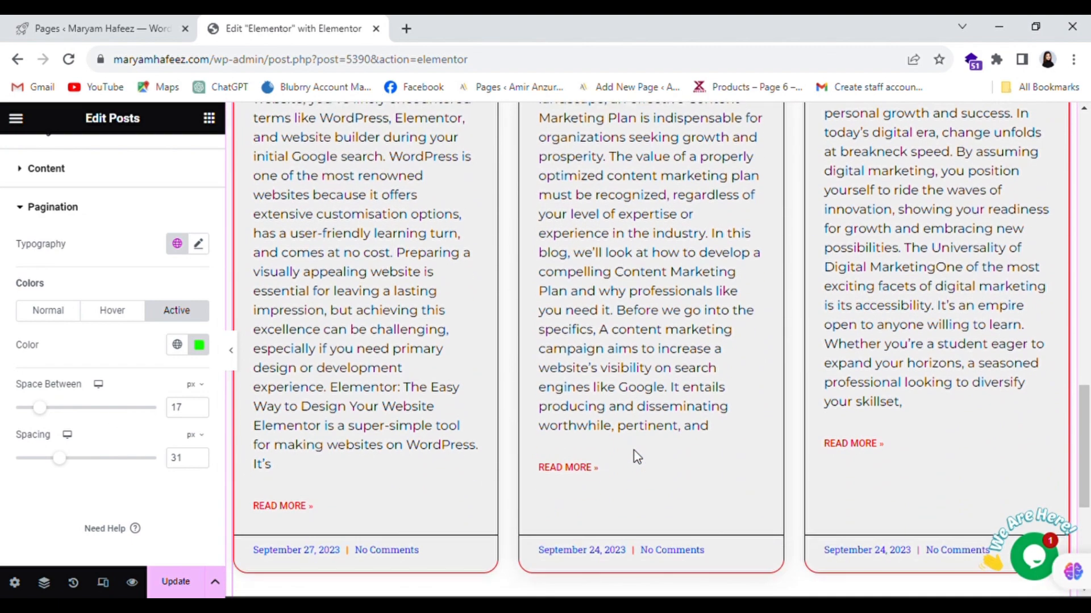
scroll(637, 457, "down", 2)
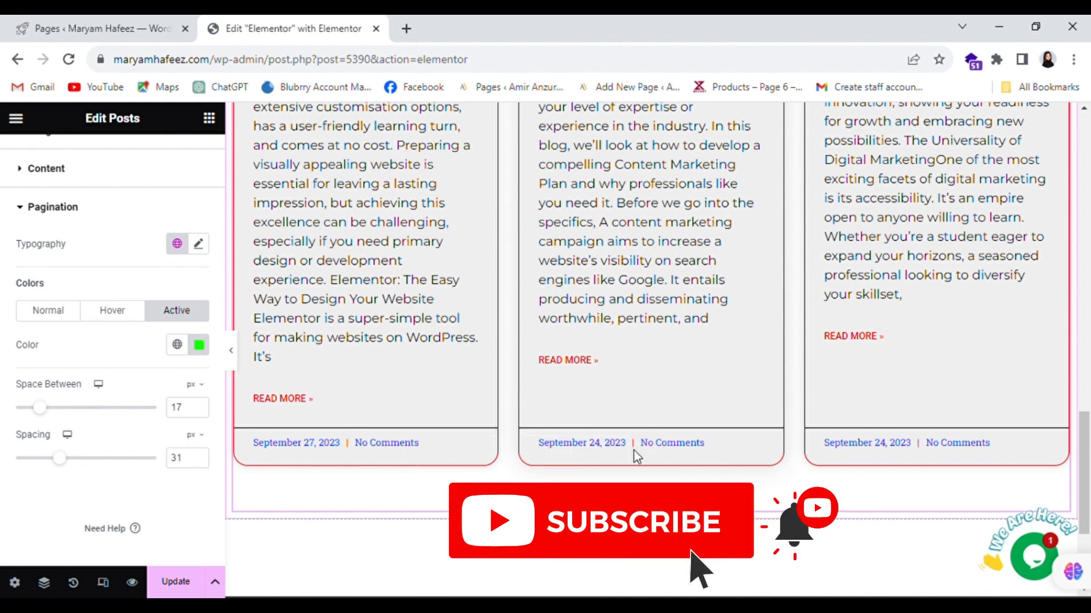
scroll(746, 416, "up", 4)
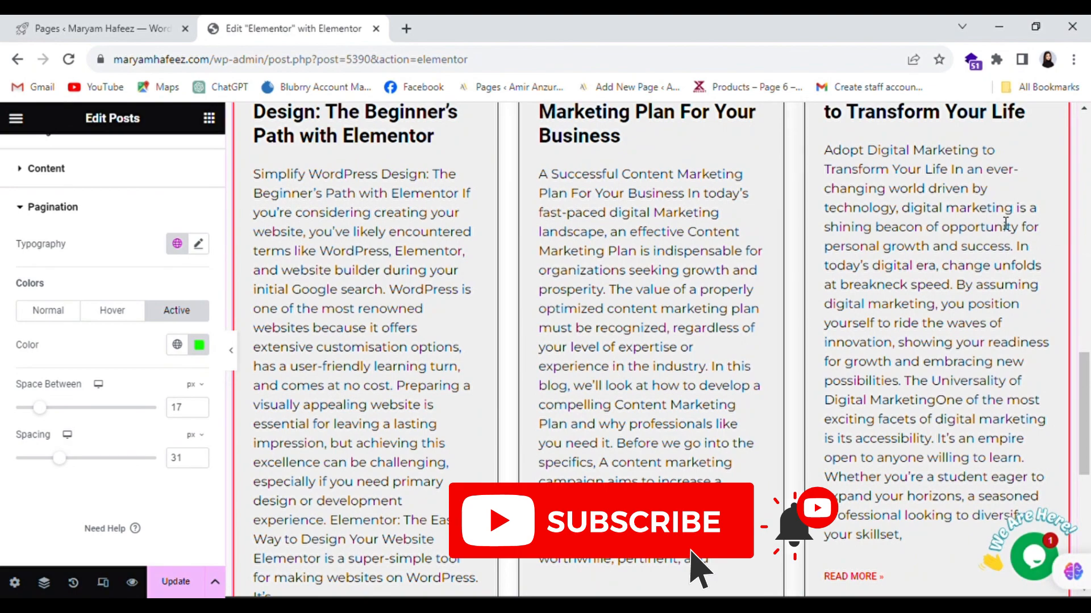